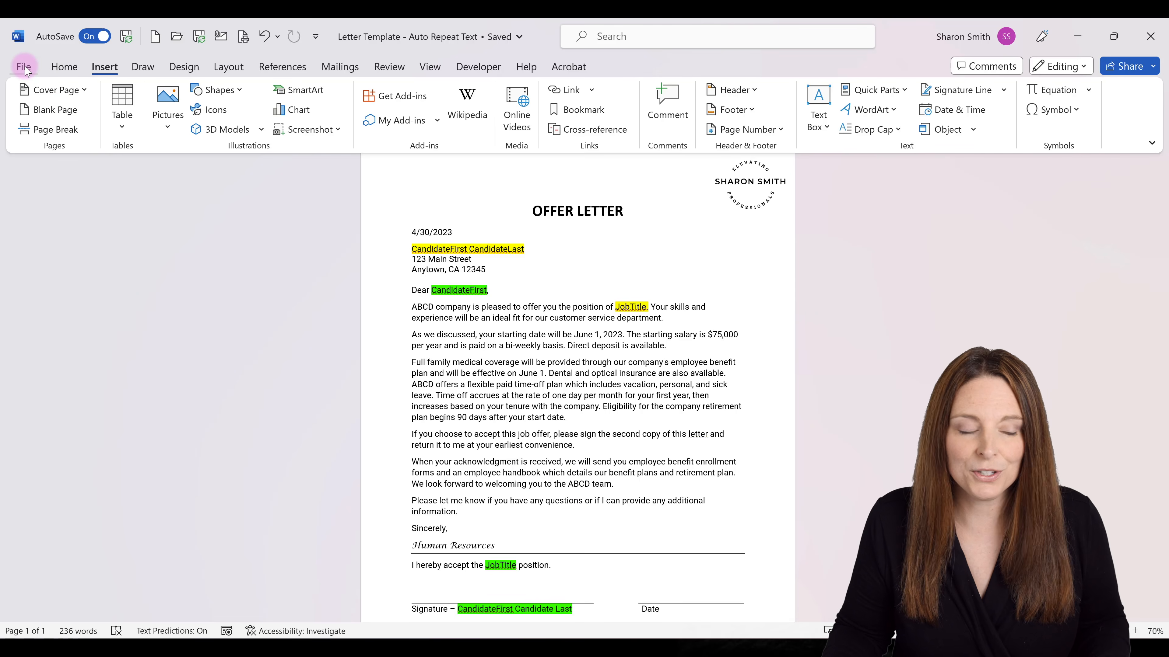
Turn on Show bookmarks under the document content settings in Word's advanced options and accept the options.
{"action": "left_click", "coordinate": [25, 70]}
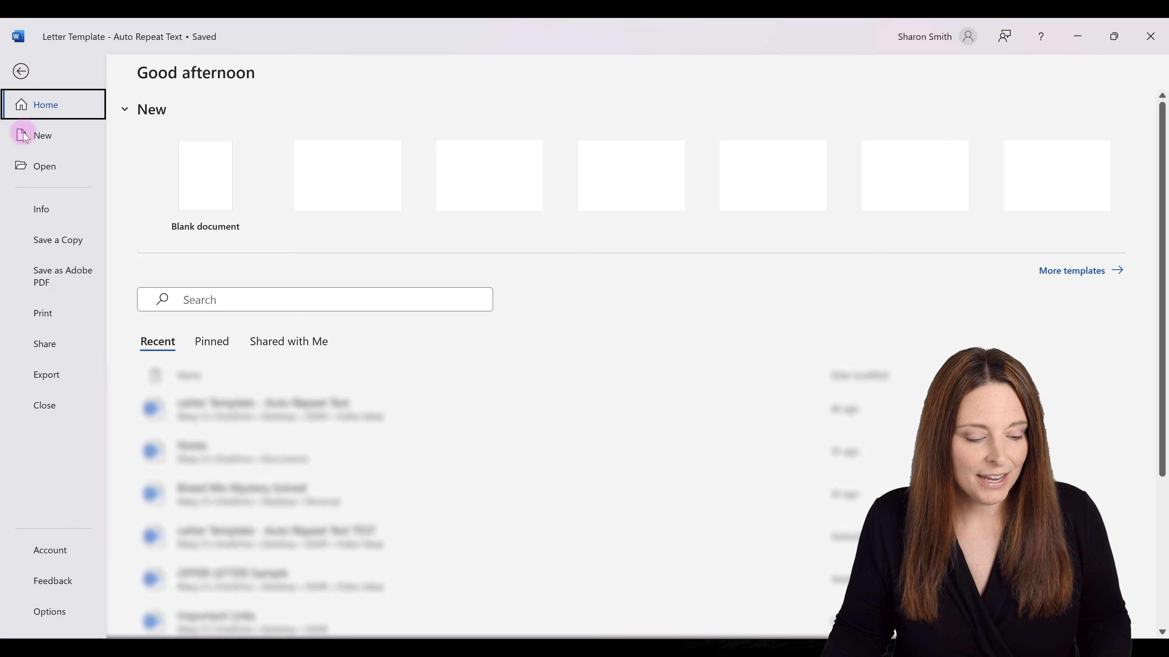
{"action": "left_click", "coordinate": [54, 613]}
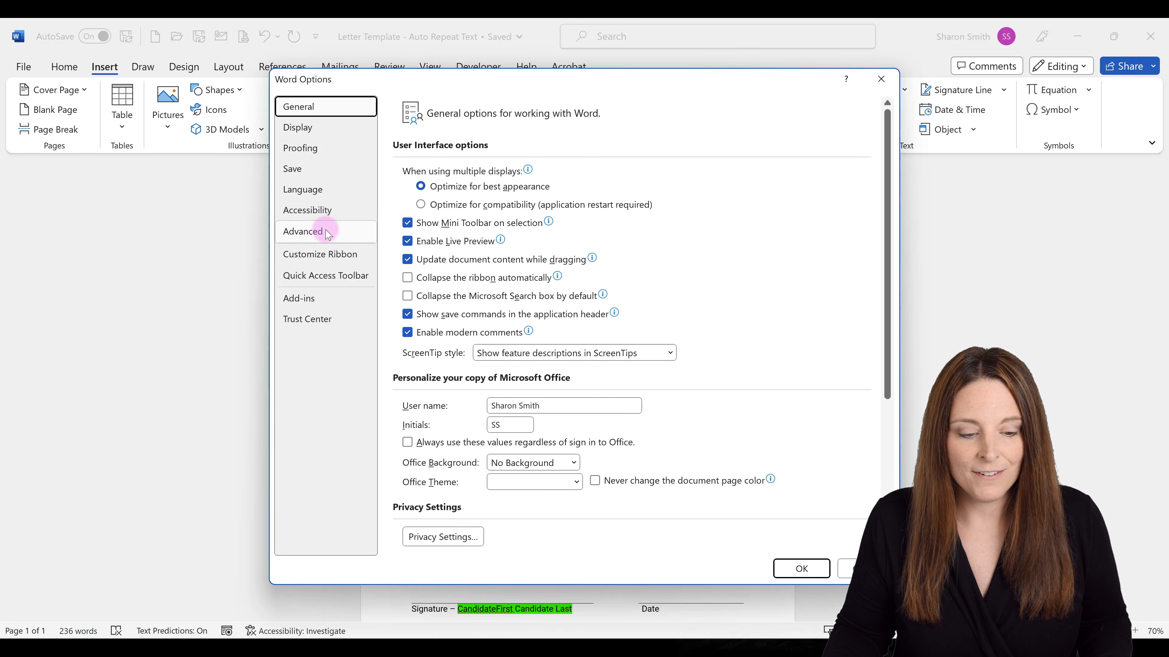
{"action": "left_click", "coordinate": [328, 233]}
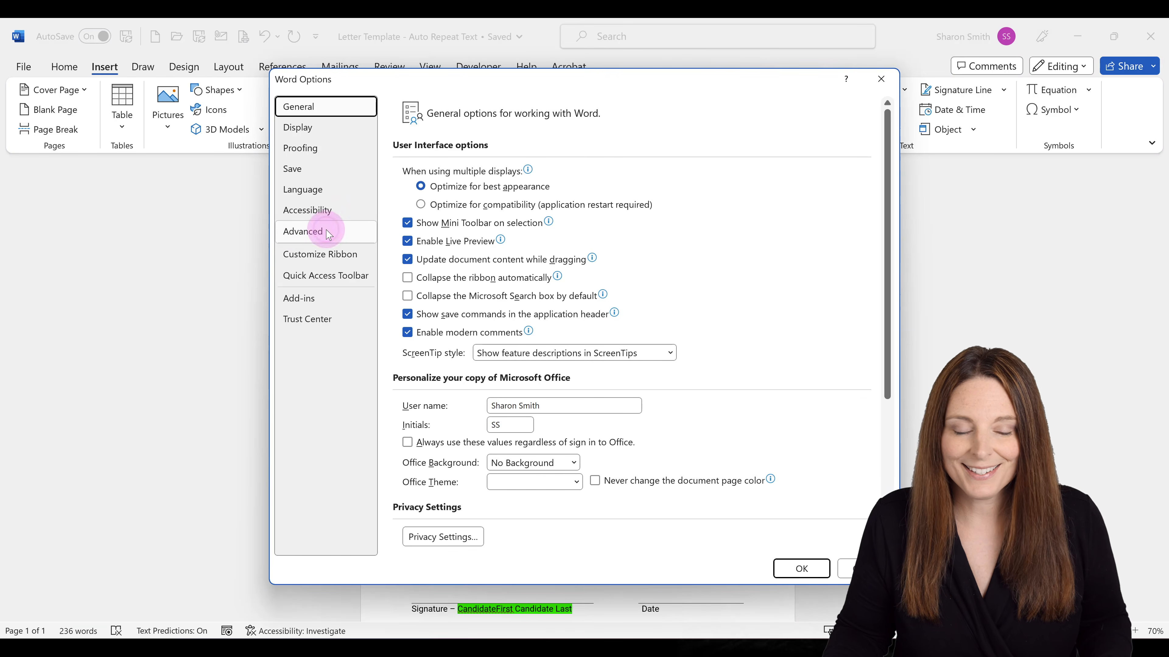
{"action": "left_click_drag", "start_coordinate": [887, 151], "coordinate": [906, 307]}
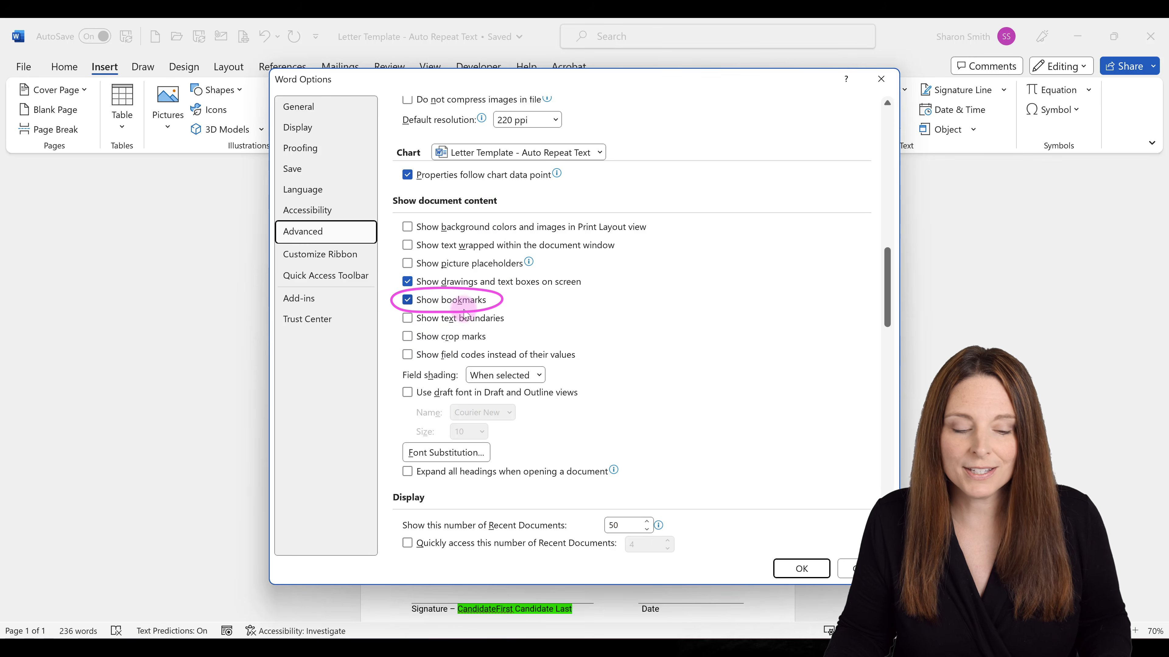
{"action": "left_click", "coordinate": [406, 301]}
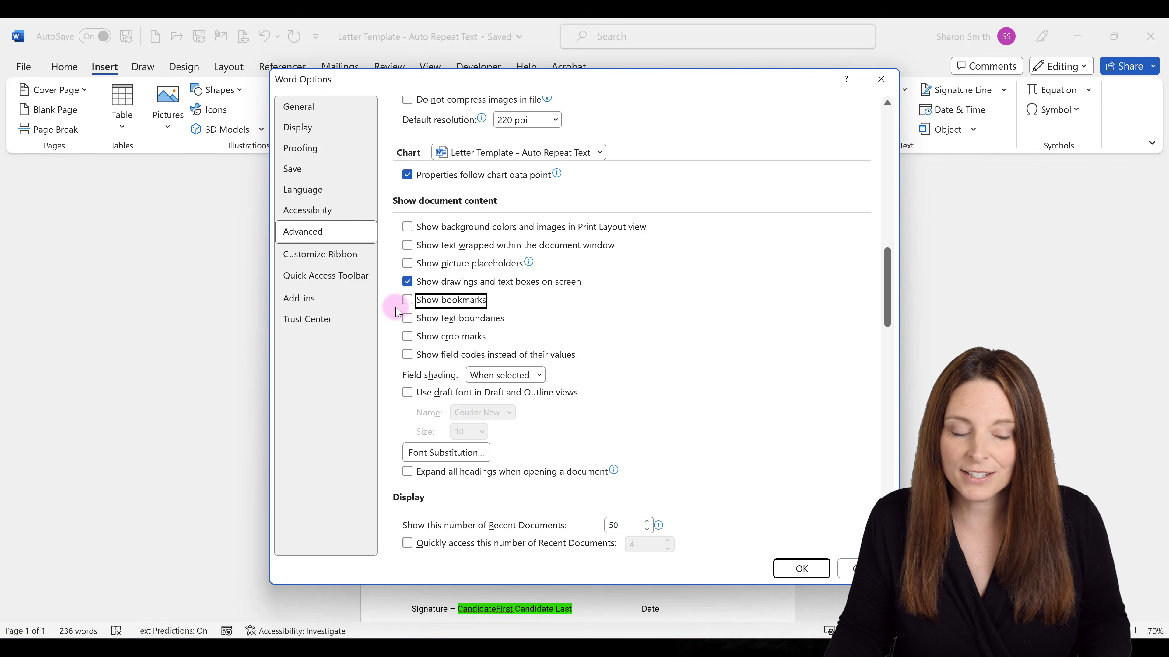
{"action": "left_click", "coordinate": [407, 302]}
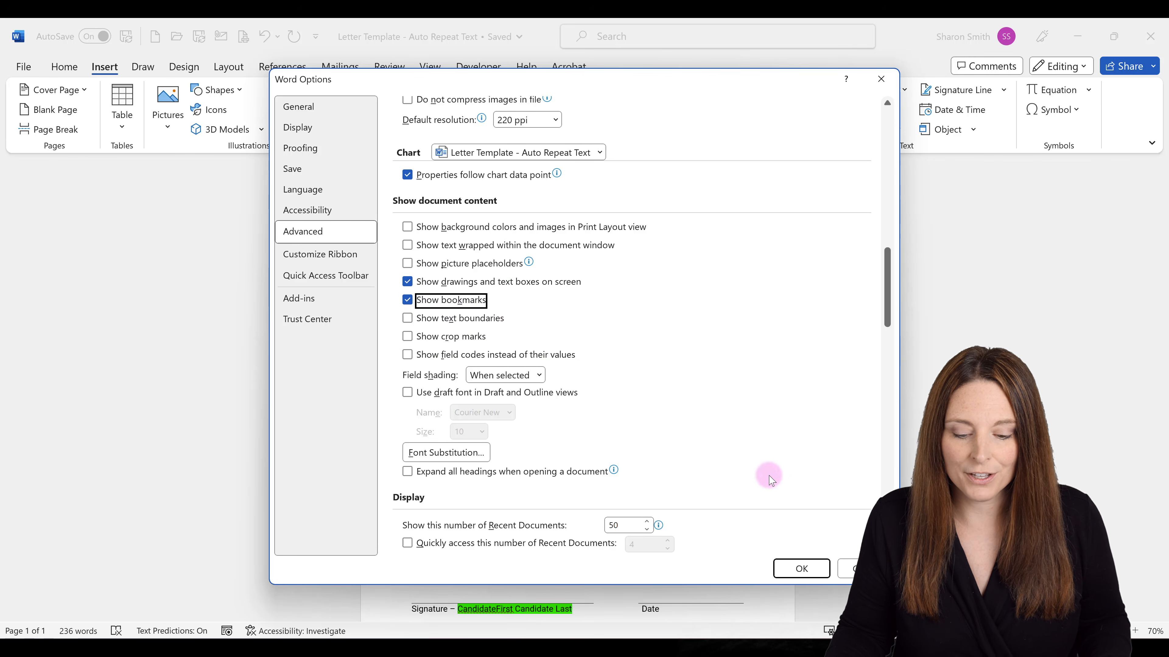
{"action": "left_click", "coordinate": [812, 572]}
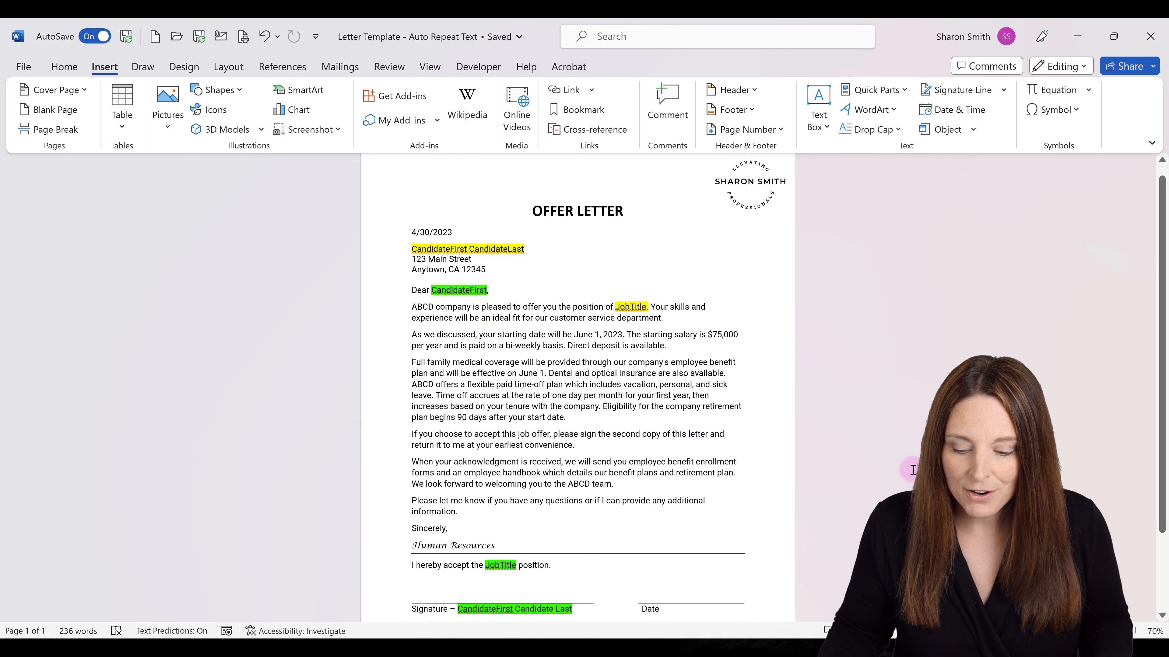
Delete the highlighted CandidateFirst CandidateLast line above the street address and put an empty line in its place.
{"action": "left_click", "coordinate": [1134, 631]}
{"action": "left_click", "coordinate": [1134, 632]}
{"action": "left_click", "coordinate": [1135, 631]}
{"action": "left_click", "coordinate": [1134, 631]}
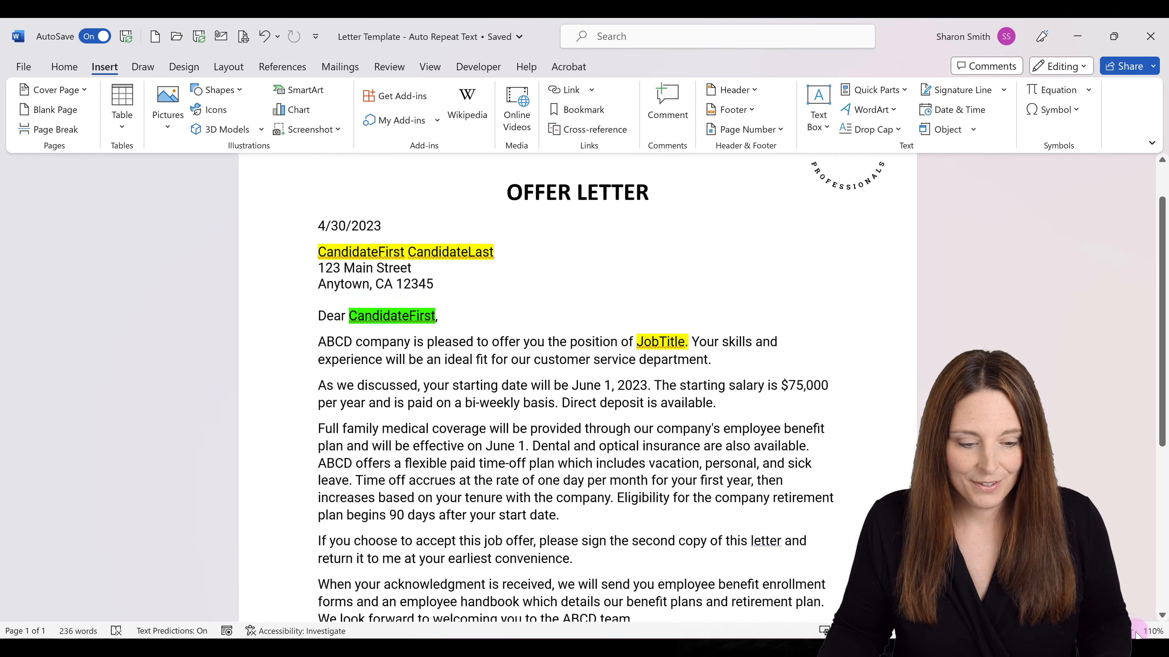
{"action": "left_click", "coordinate": [304, 260]}
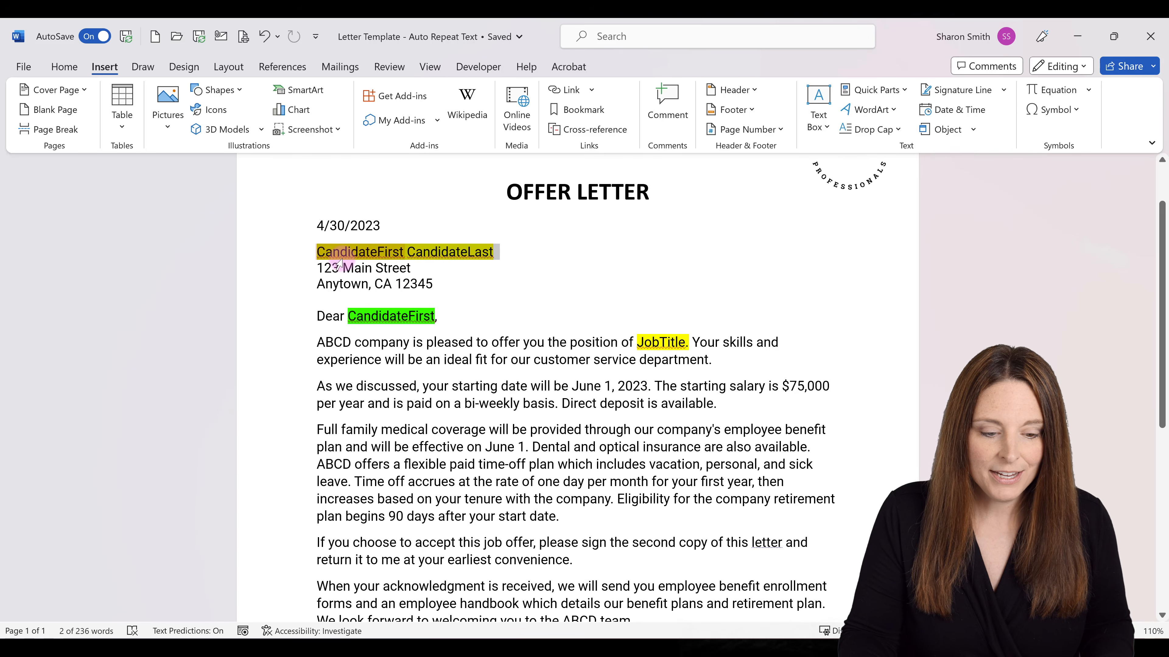
{"action": "key", "text": "Delete"}
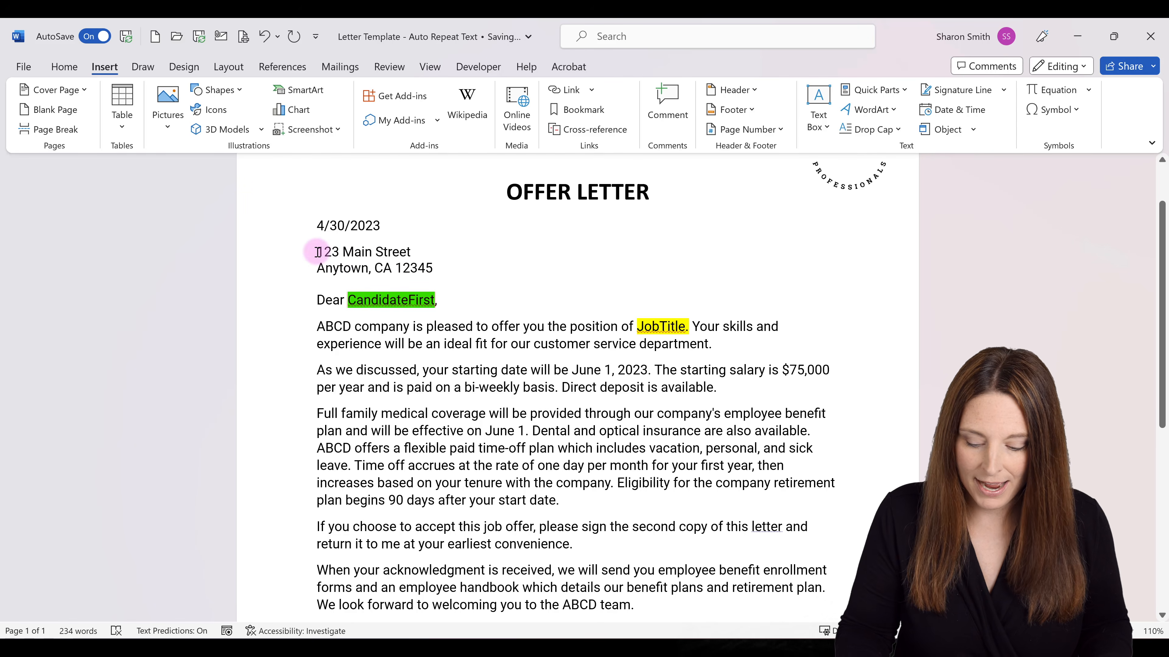
{"action": "key", "text": "Return"}
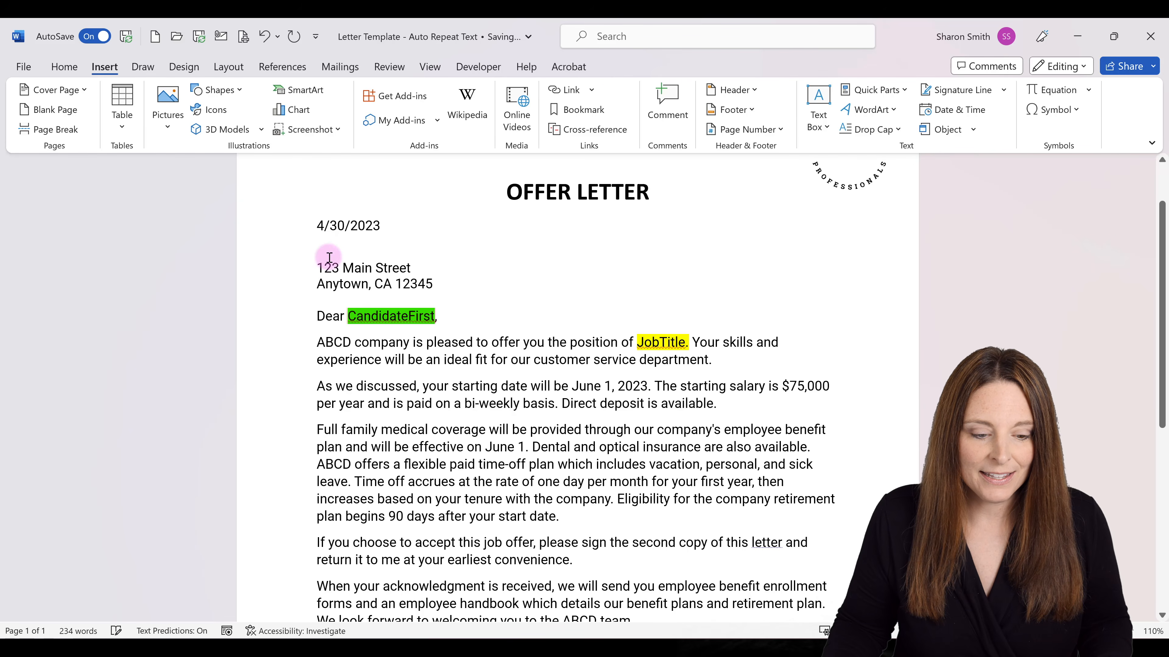
Add a bookmark named CandidateFirst over a few blank spaces on the empty line above the street address.
{"action": "left_click", "coordinate": [330, 253]}
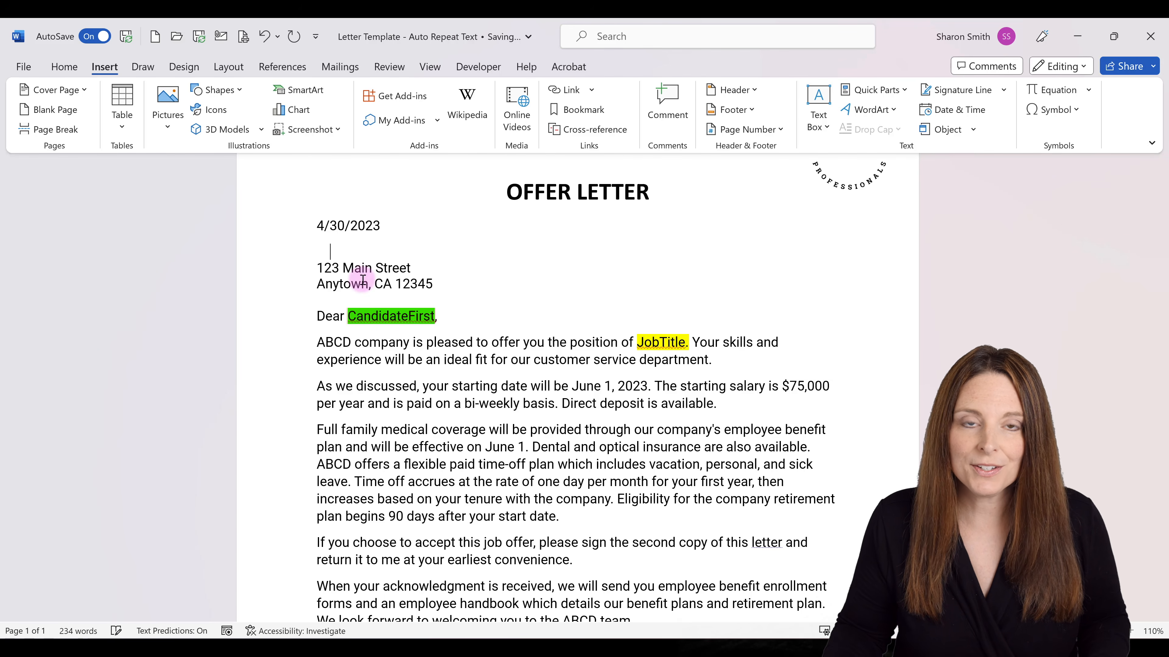
{"action": "left_click", "coordinate": [316, 251]}
{"action": "left_click_drag", "start_coordinate": [323, 253], "coordinate": [326, 253]}
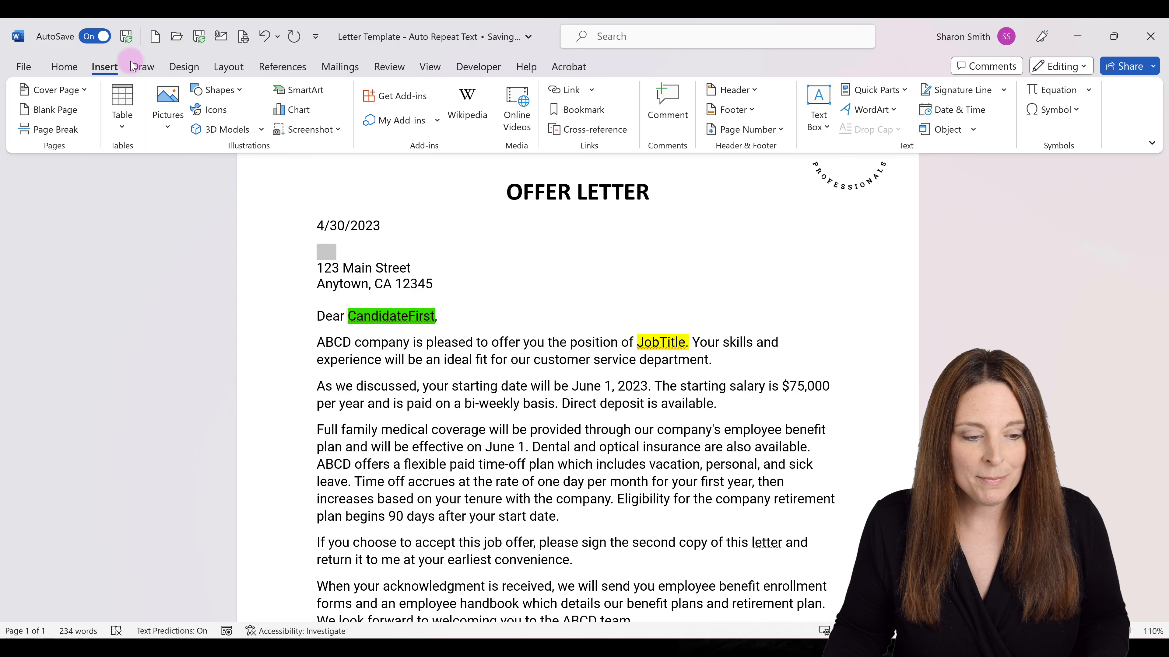
{"action": "left_click", "coordinate": [104, 69]}
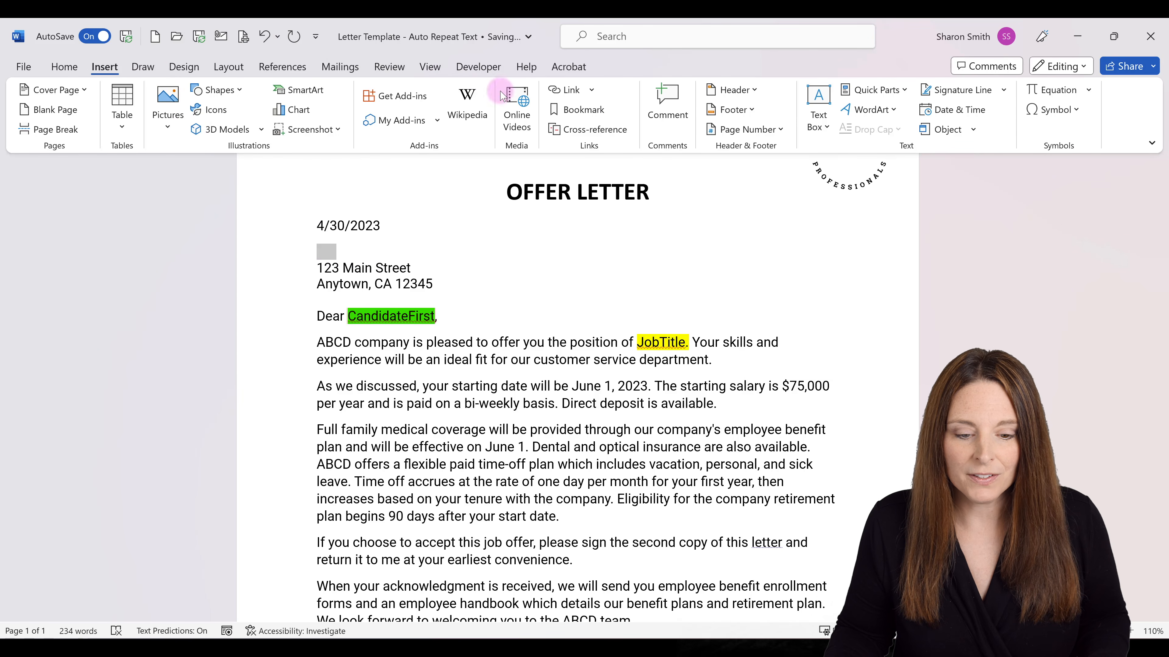
{"action": "left_click", "coordinate": [597, 113]}
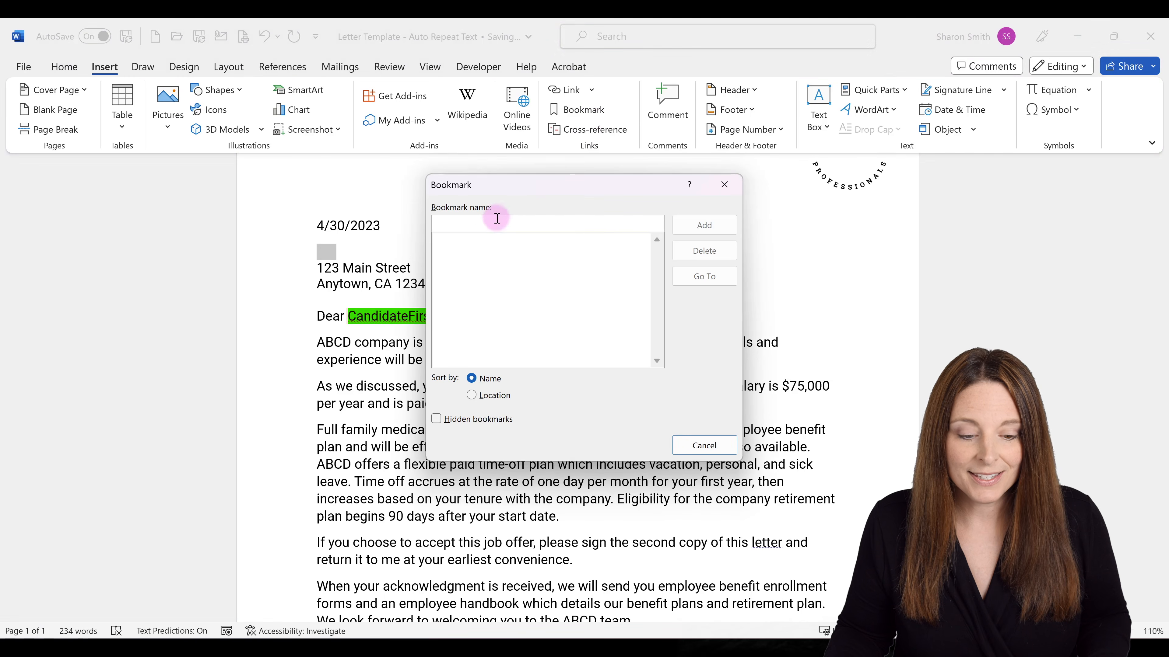
{"action": "left_click", "coordinate": [491, 222]}
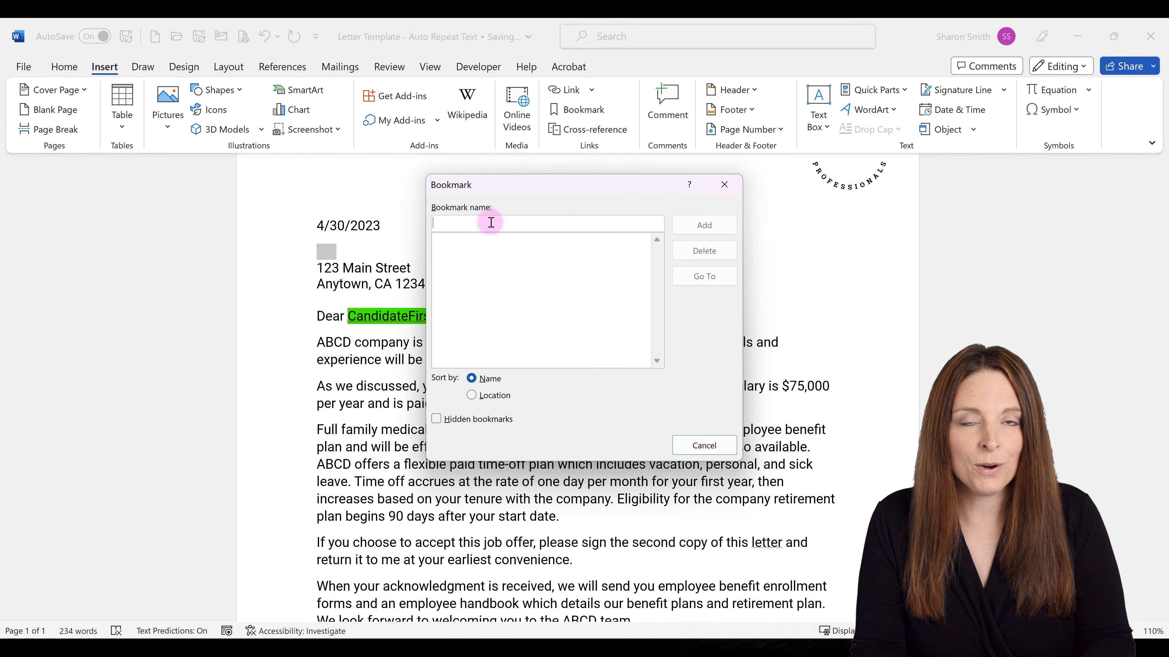
{"action": "type", "text": "CandidateFirst"}
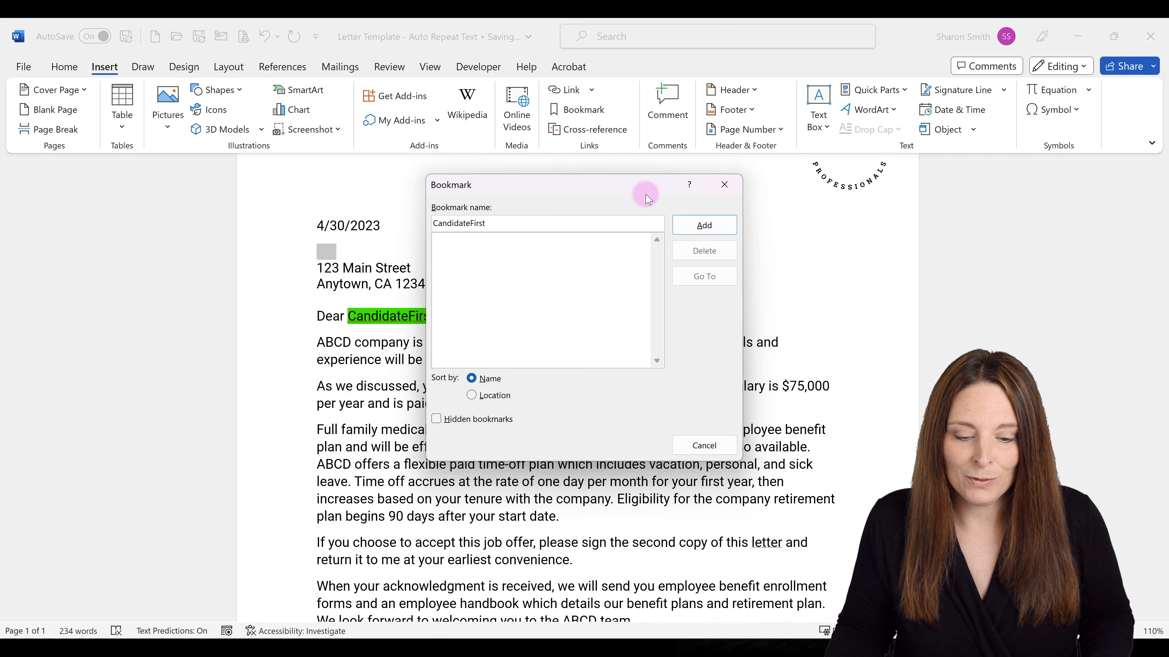
{"action": "left_click", "coordinate": [685, 234]}
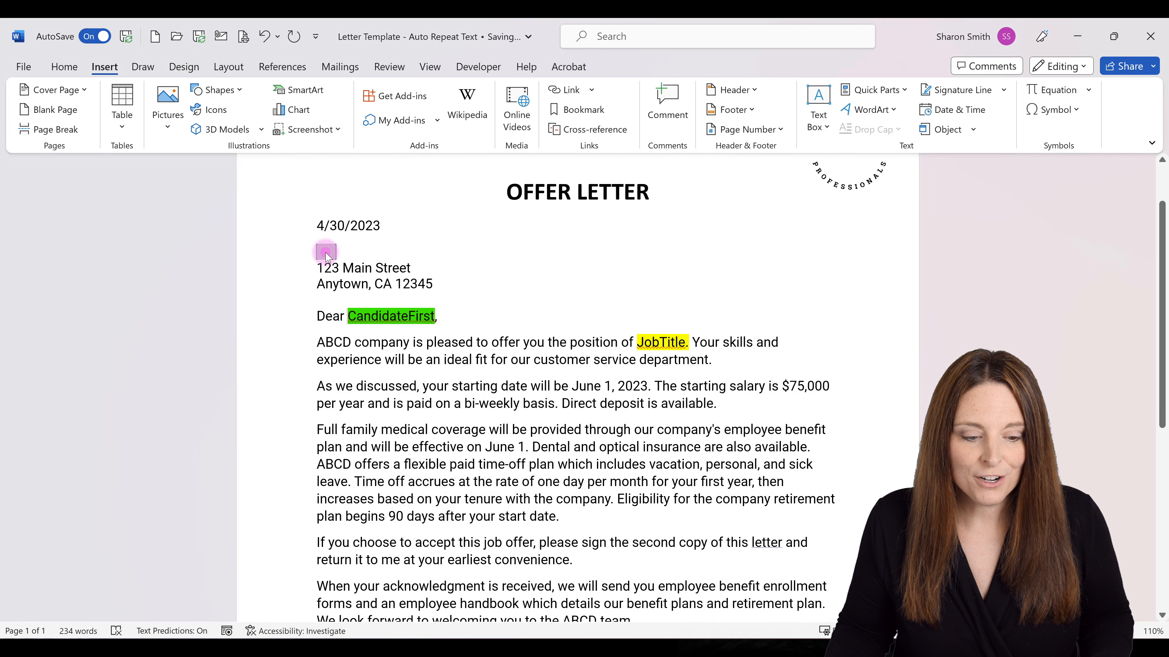
Enter the candidate's first name inside the CandidateFirst bookmark, remove the surplus spaces around it and keep the street address on its own line.
{"action": "left_click", "coordinate": [325, 252]}
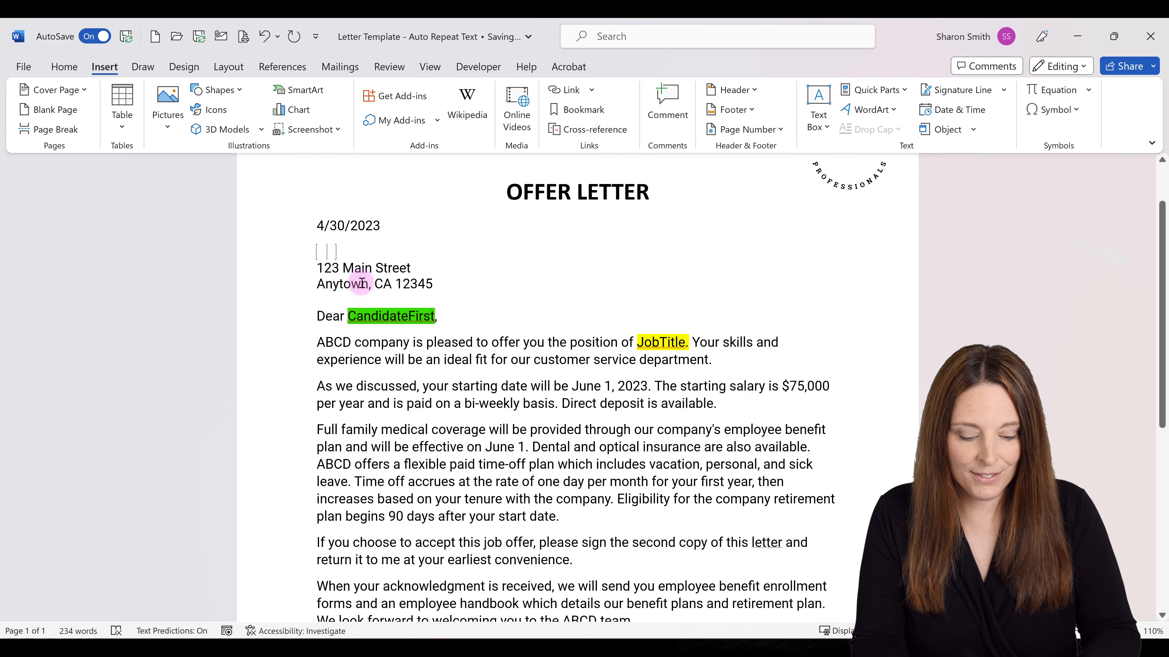
{"action": "type", "text": "Shawn"}
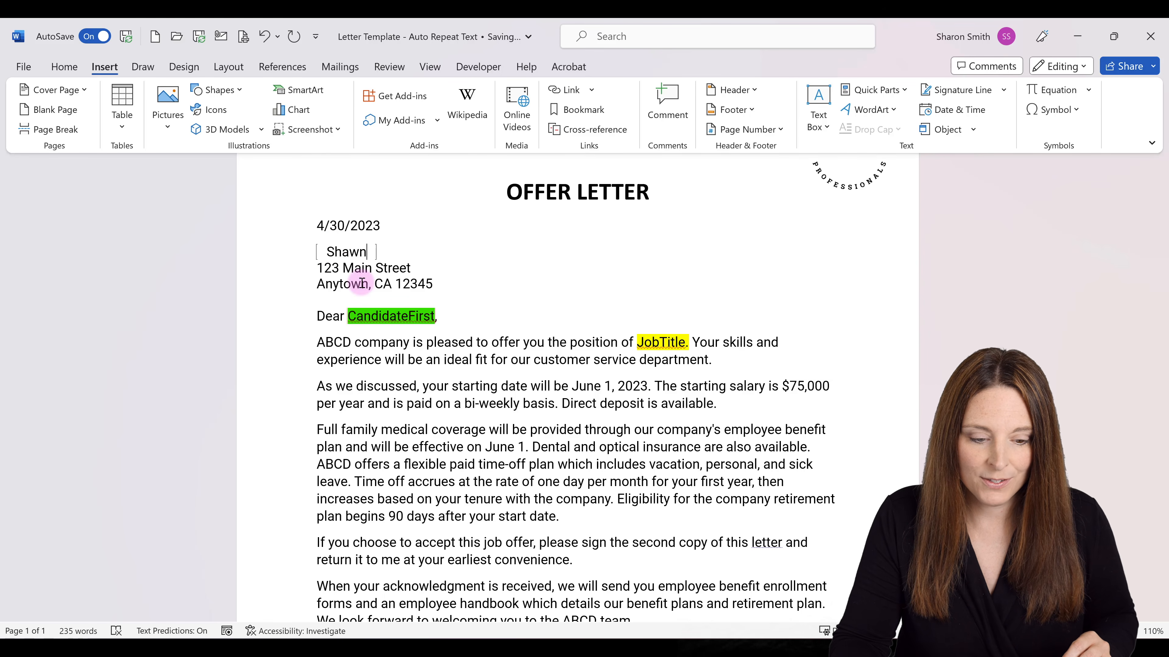
{"action": "key", "text": "Delete"}
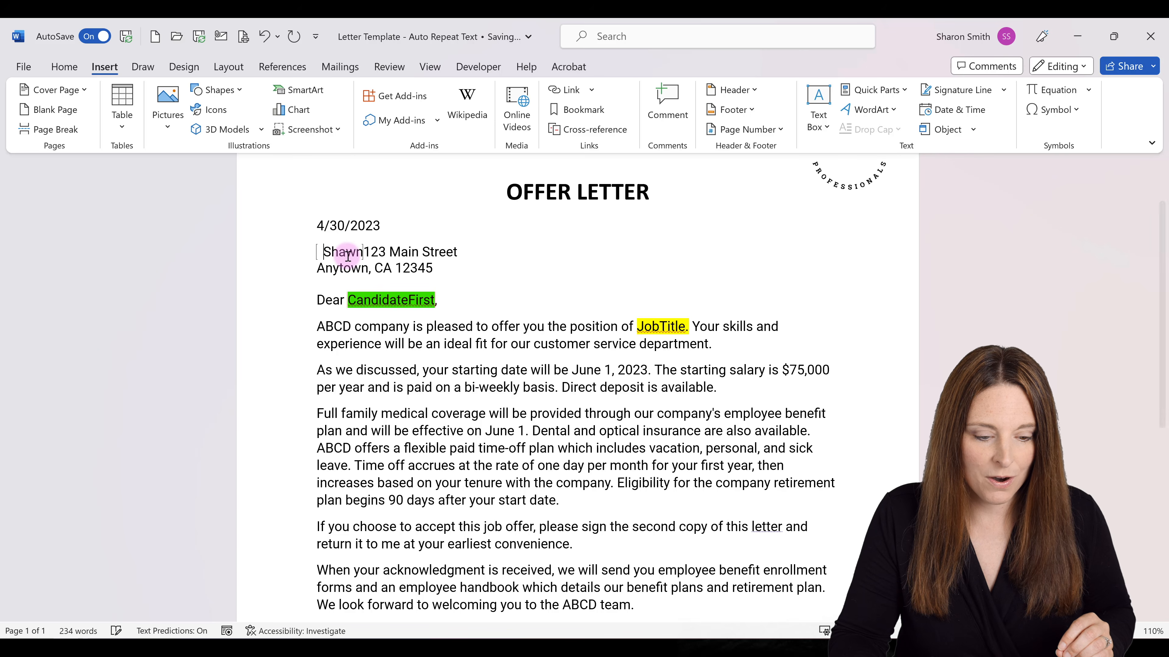
{"action": "key", "text": "BackSpace"}
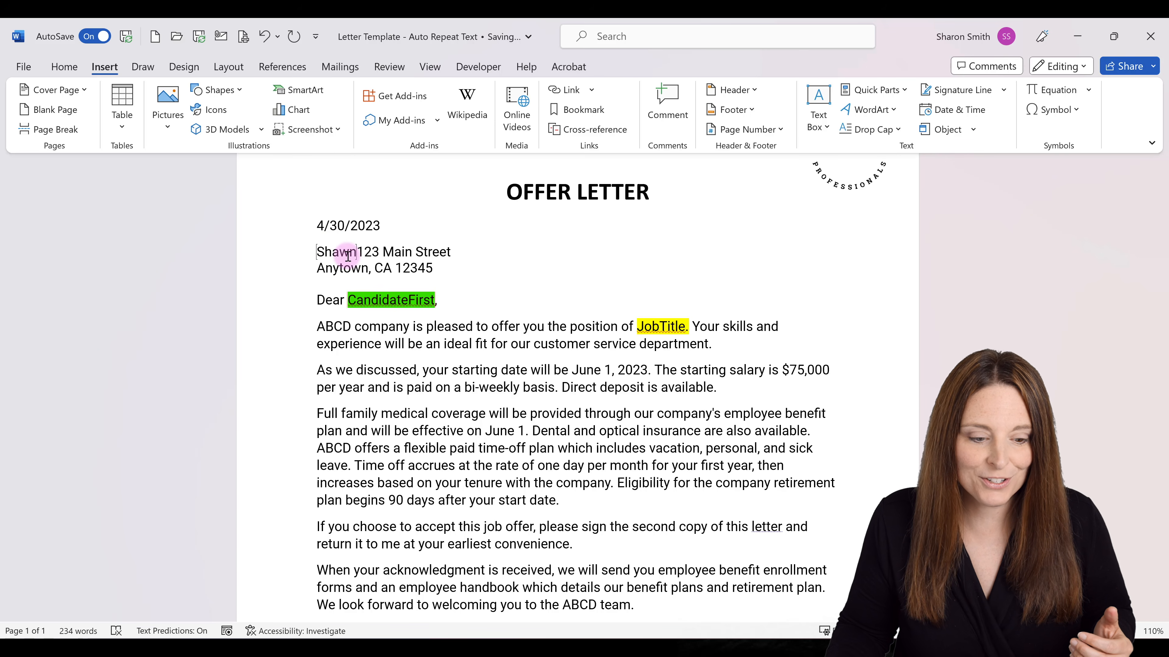
{"action": "left_click", "coordinate": [360, 248]}
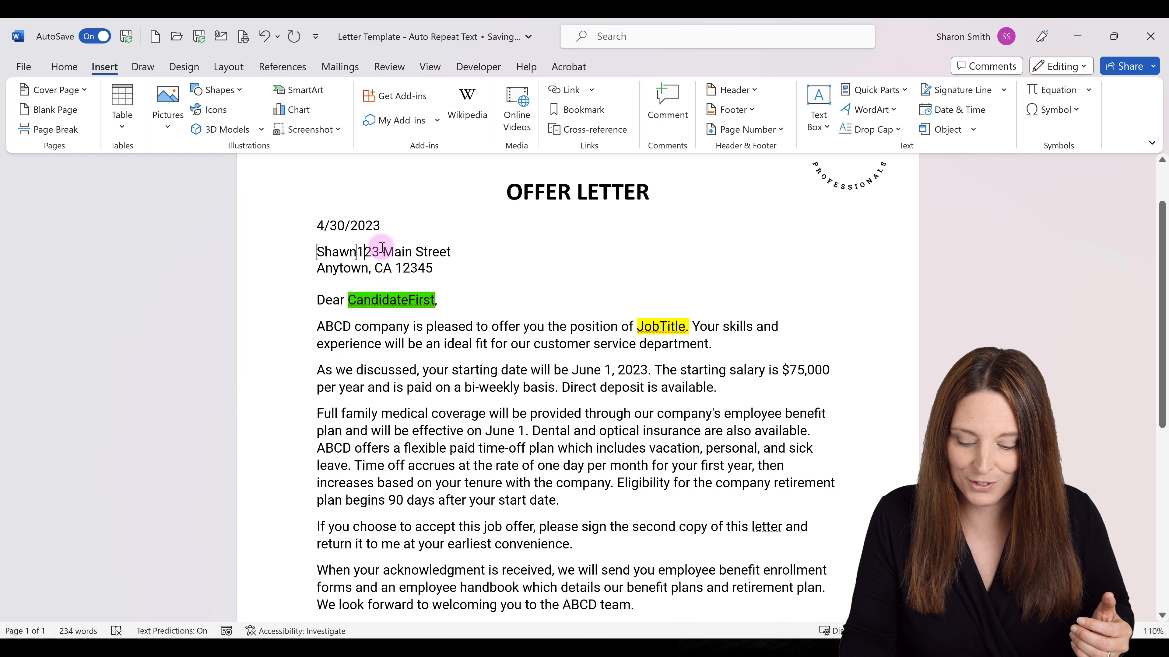
{"action": "key", "text": "Return"}
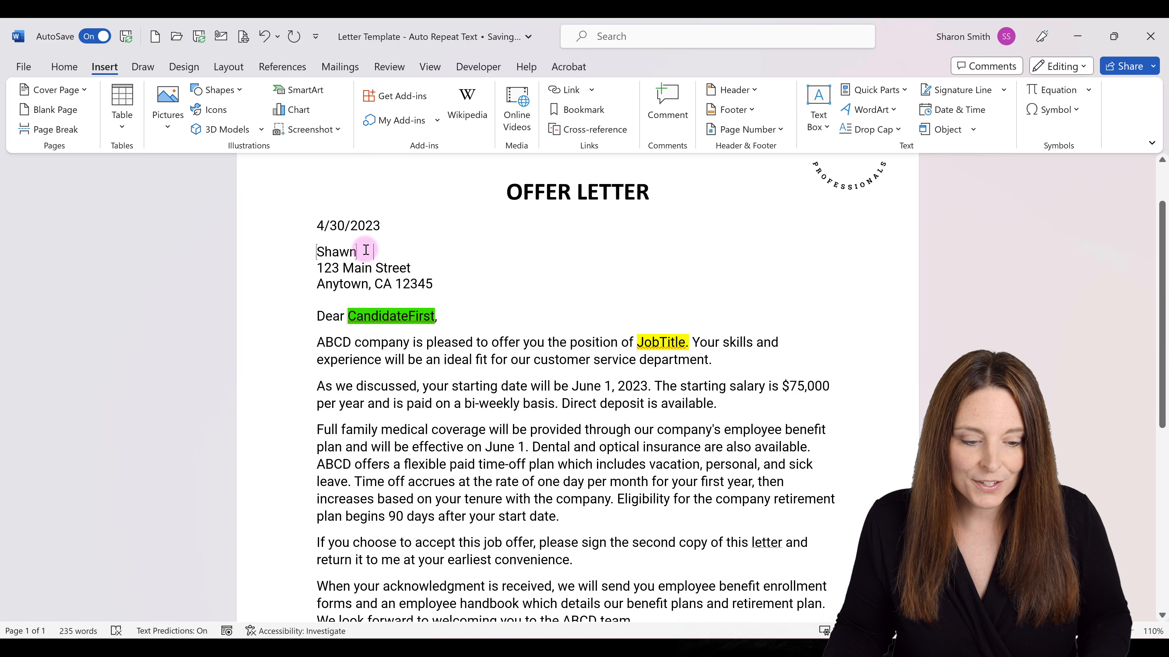
Add a bookmark named CandidateLast over the blank spaces following the candidate's first name.
{"action": "left_click_drag", "start_coordinate": [364, 249], "coordinate": [375, 250]}
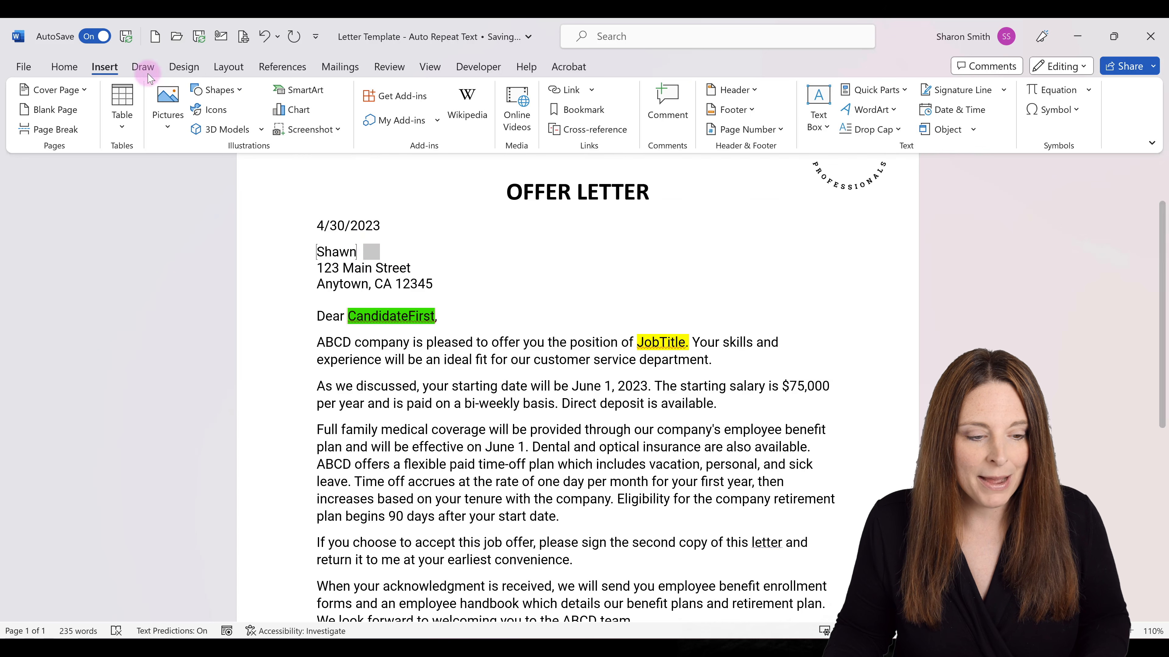
{"action": "left_click", "coordinate": [594, 112]}
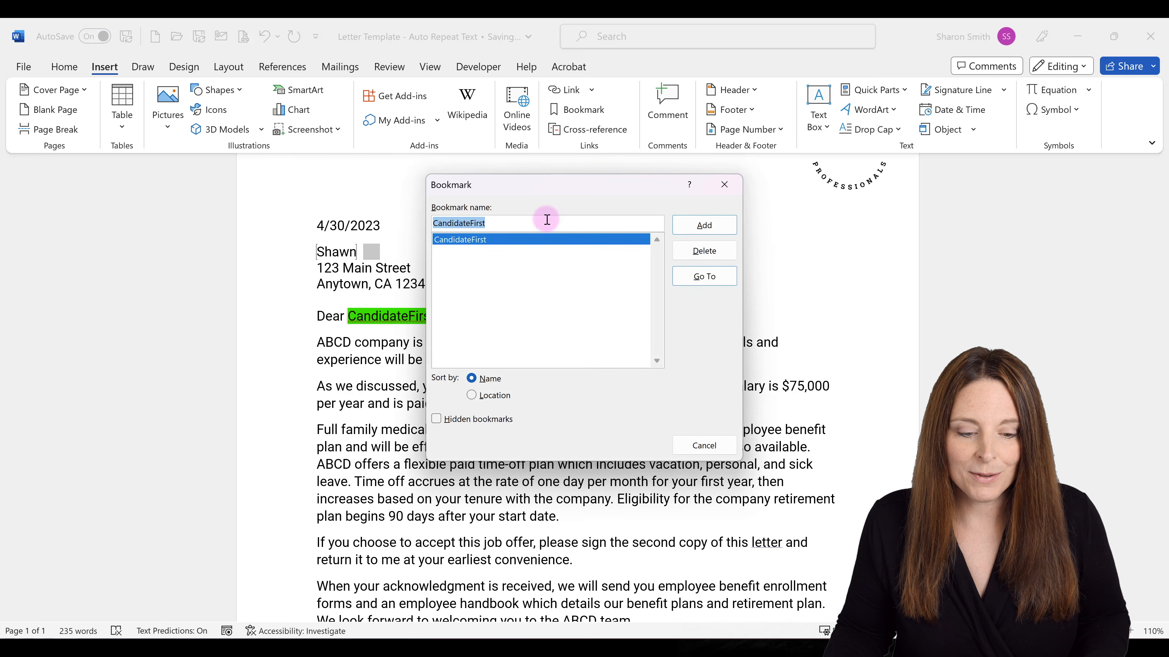
{"action": "left_click", "coordinate": [499, 224]}
{"action": "key", "text": "BackSpace"}
{"action": "key", "text": "BackSpace"}
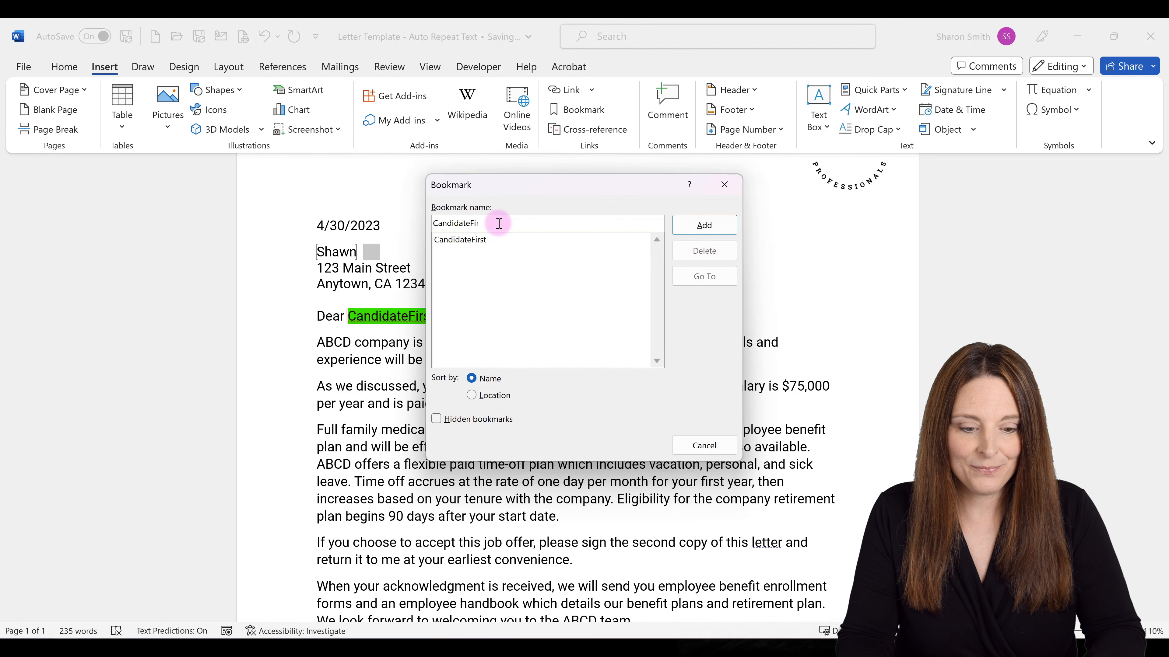
{"action": "type", "text": "Last"}
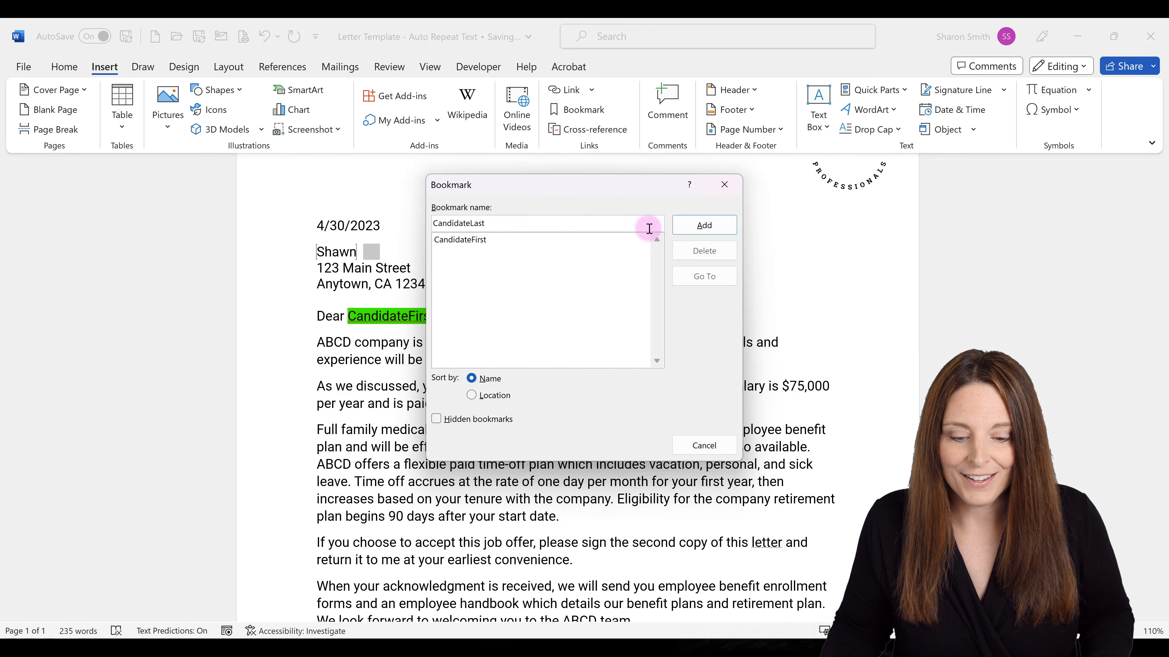
{"action": "left_click", "coordinate": [687, 226]}
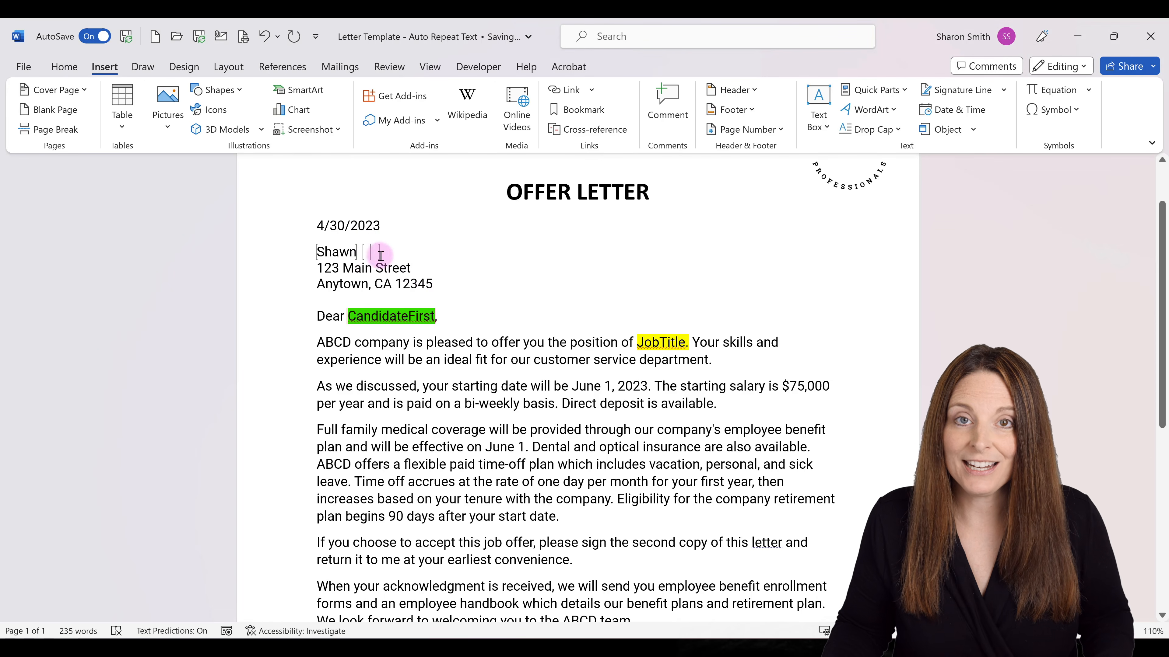
Enter the candidate's last name inside the CandidateLast bookmark, remove the surplus spaces and restore the line break before the street address.
{"action": "left_click", "coordinate": [468, 293]}
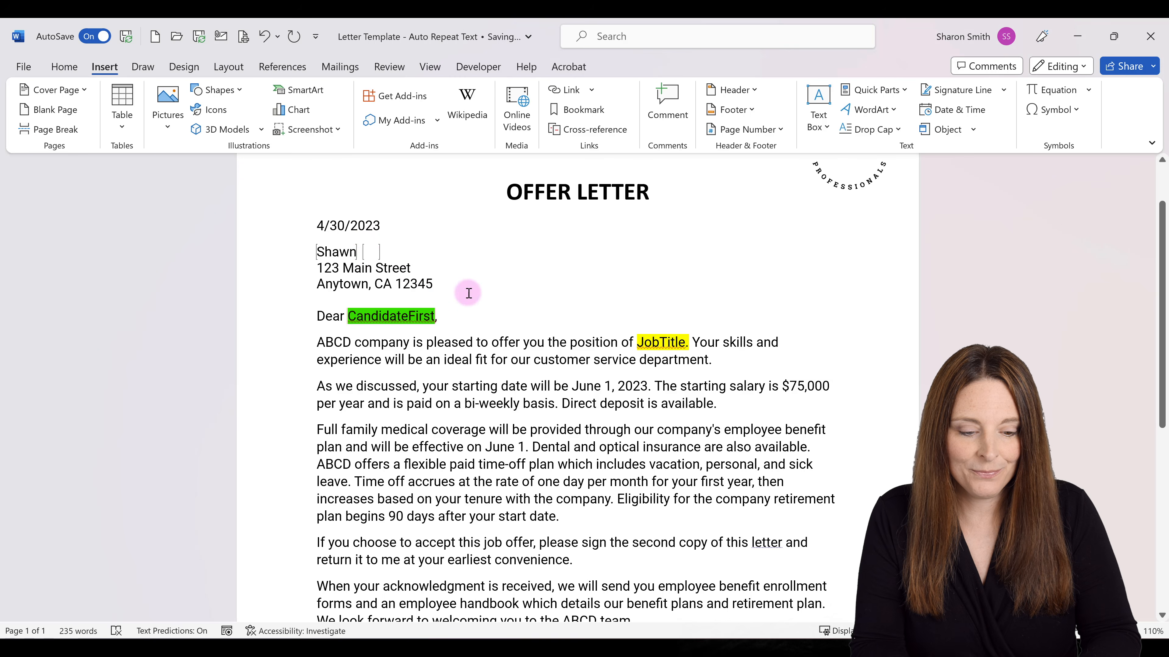
{"action": "type", "text": "Spencer"}
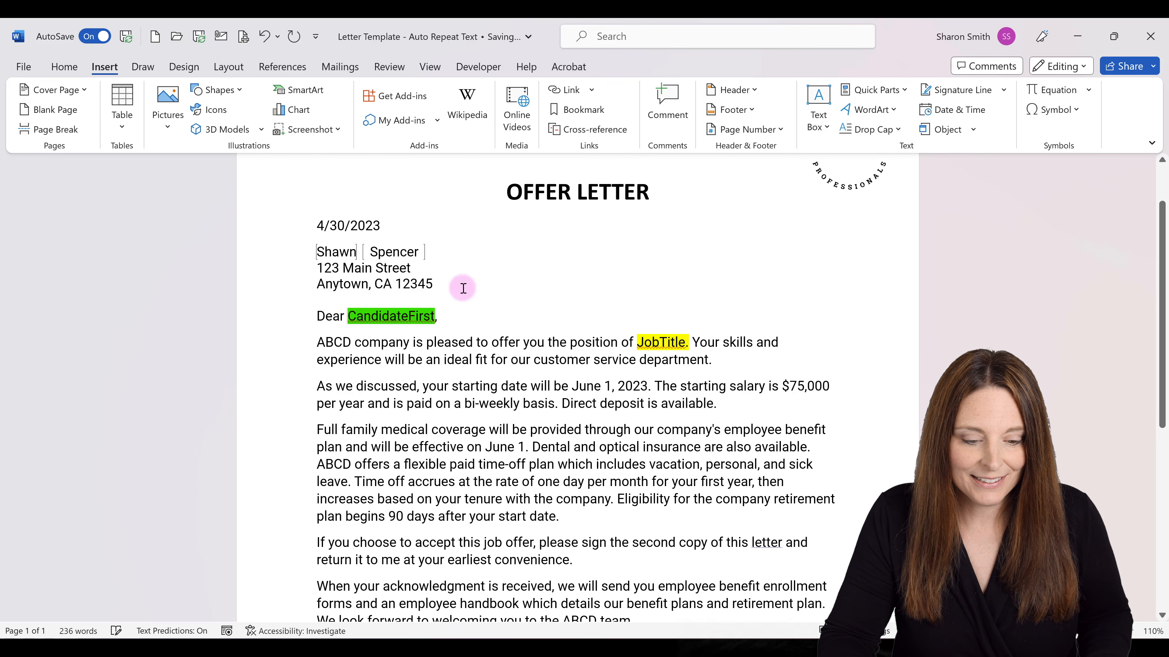
{"action": "key", "text": "Delete"}
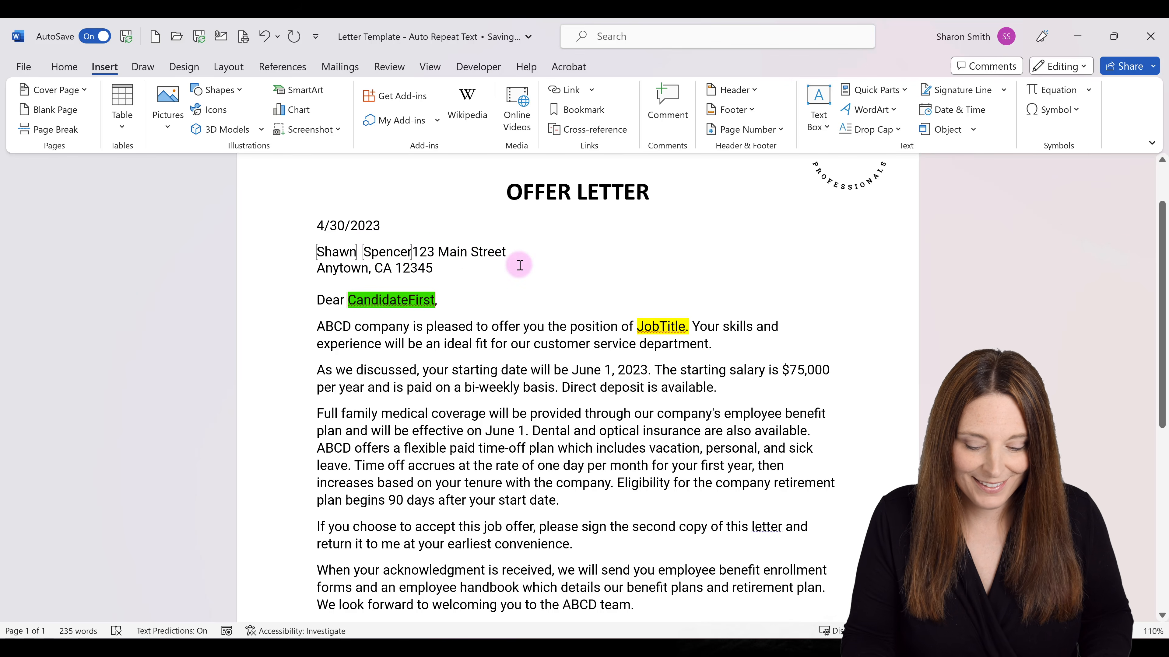
{"action": "key", "text": "ctrl+z"}
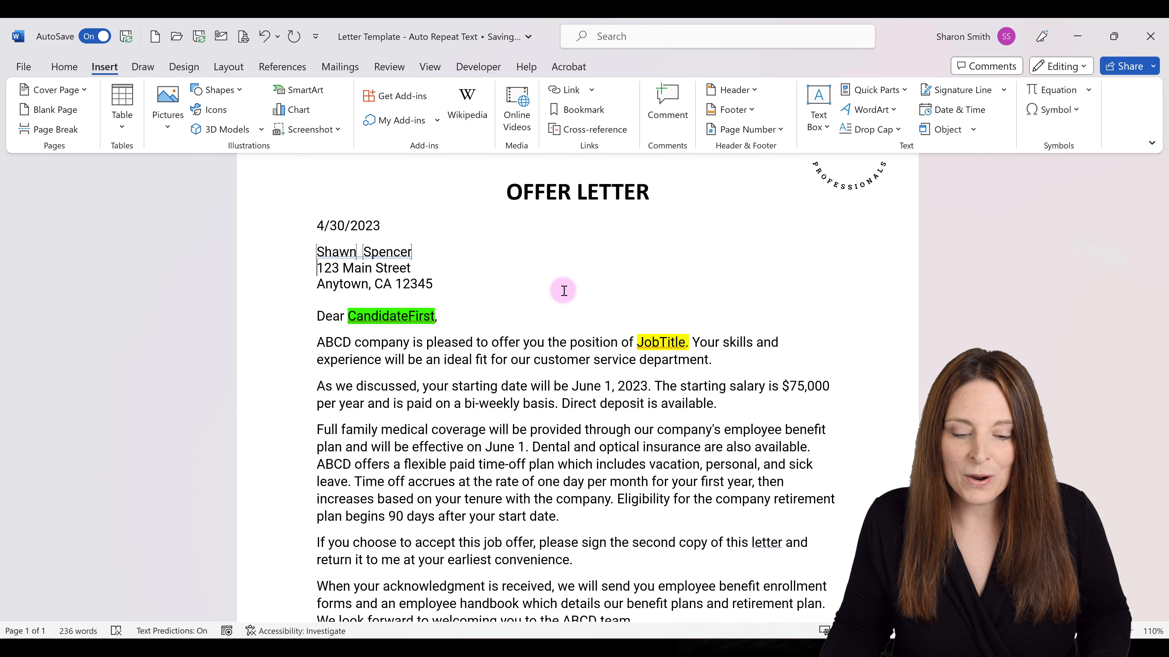
Delete the yellow-highlighted JobTitle placeholder from the first body paragraph of the letter.
{"action": "left_click", "coordinate": [637, 339]}
{"action": "left_click_drag", "start_coordinate": [636, 339], "coordinate": [688, 343]}
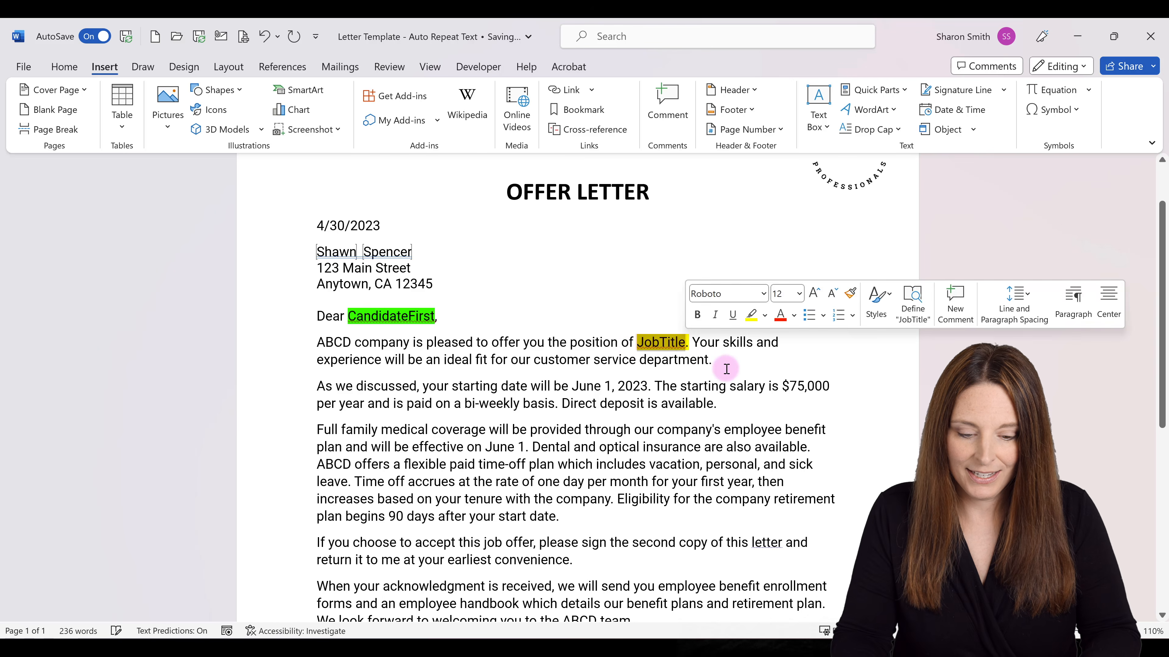
{"action": "key", "text": "Delete"}
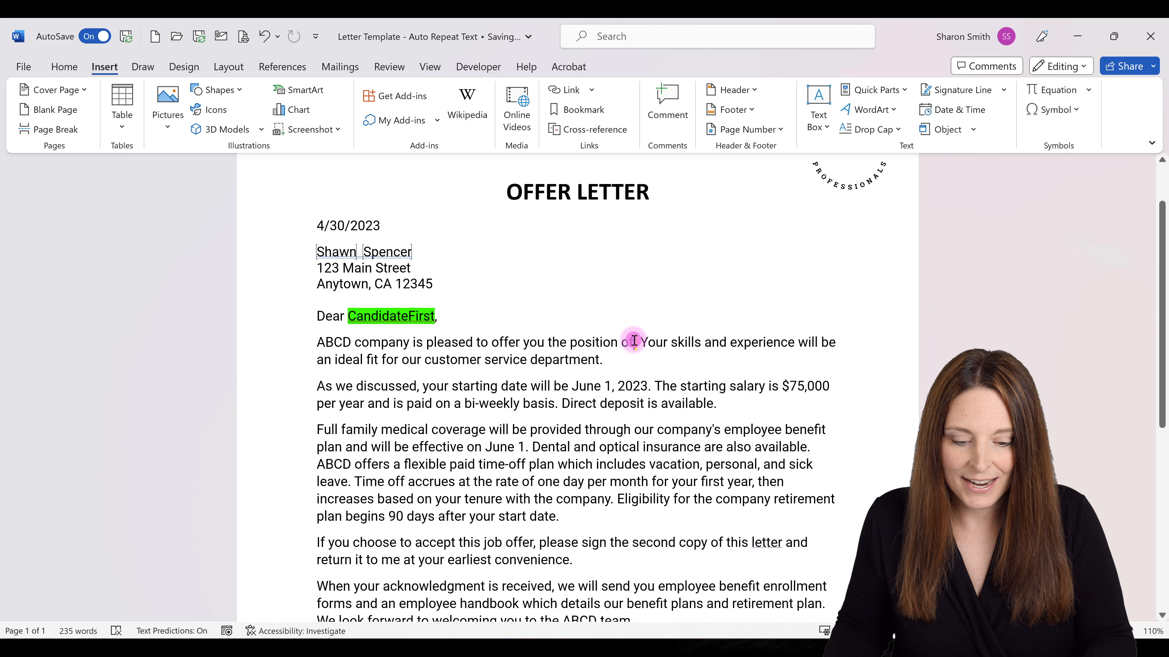
Remove the leftover yellow highlighting around the period after "position of" and insert blank spaces before that period.
{"action": "left_click_drag", "start_coordinate": [630, 342], "coordinate": [646, 343]}
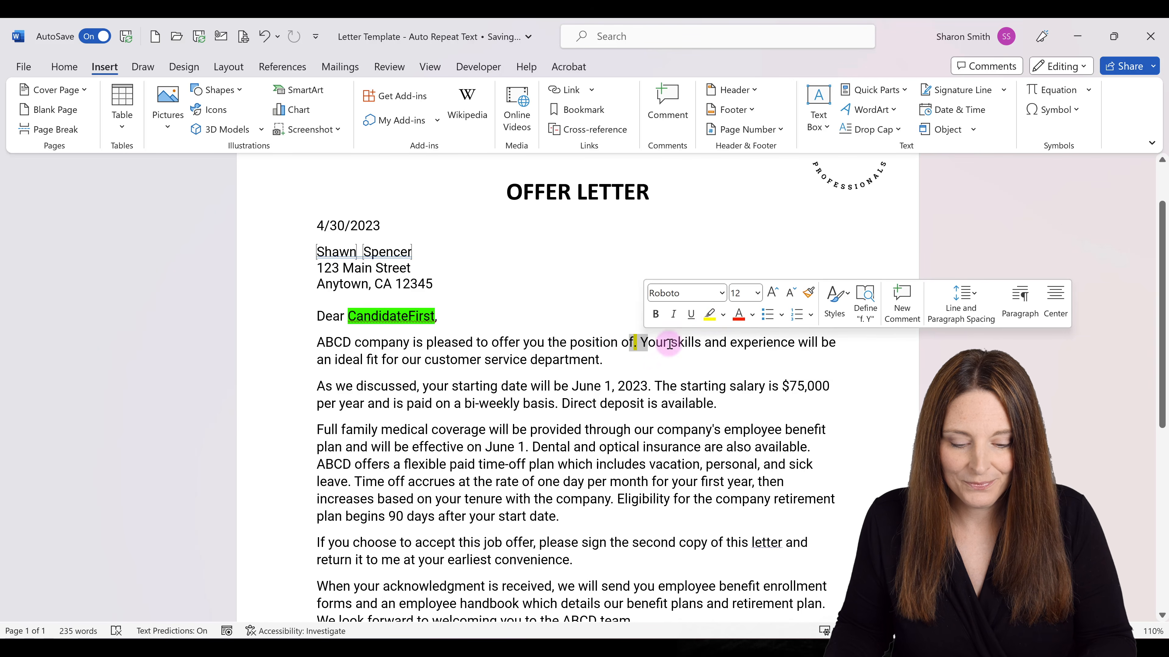
{"action": "left_click", "coordinate": [723, 314]}
{"action": "left_click", "coordinate": [740, 382]}
{"action": "left_click", "coordinate": [635, 343]}
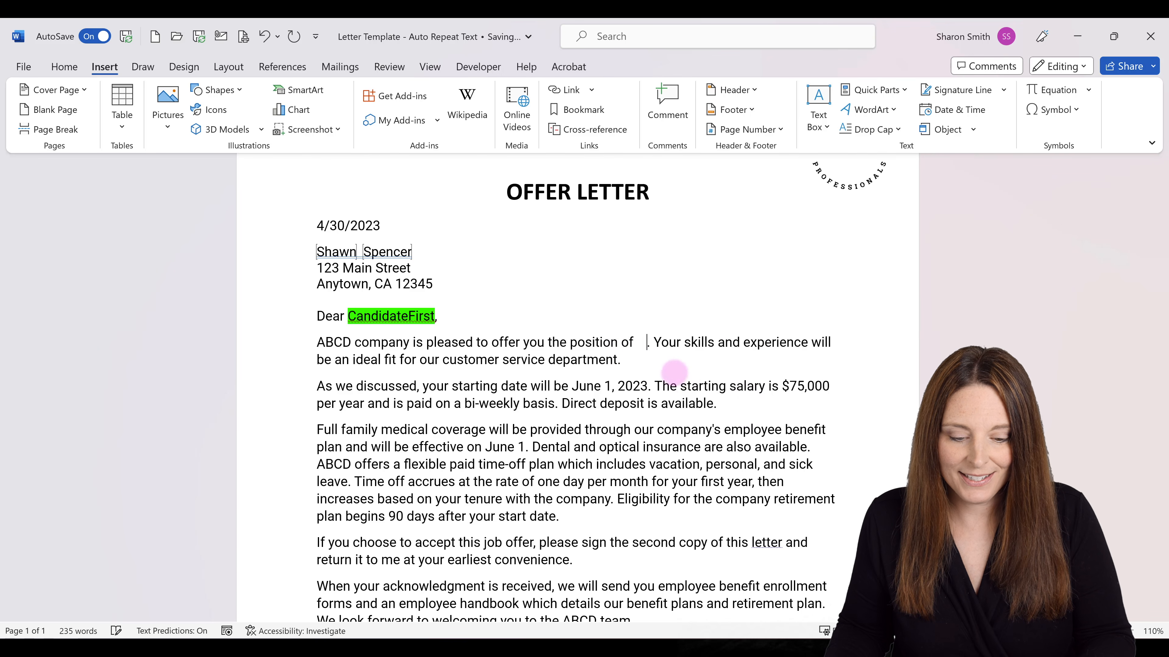
Add a bookmark named JobTitle over the blank spaces following "position of" in the first body paragraph.
{"action": "double_click", "coordinate": [643, 343]}
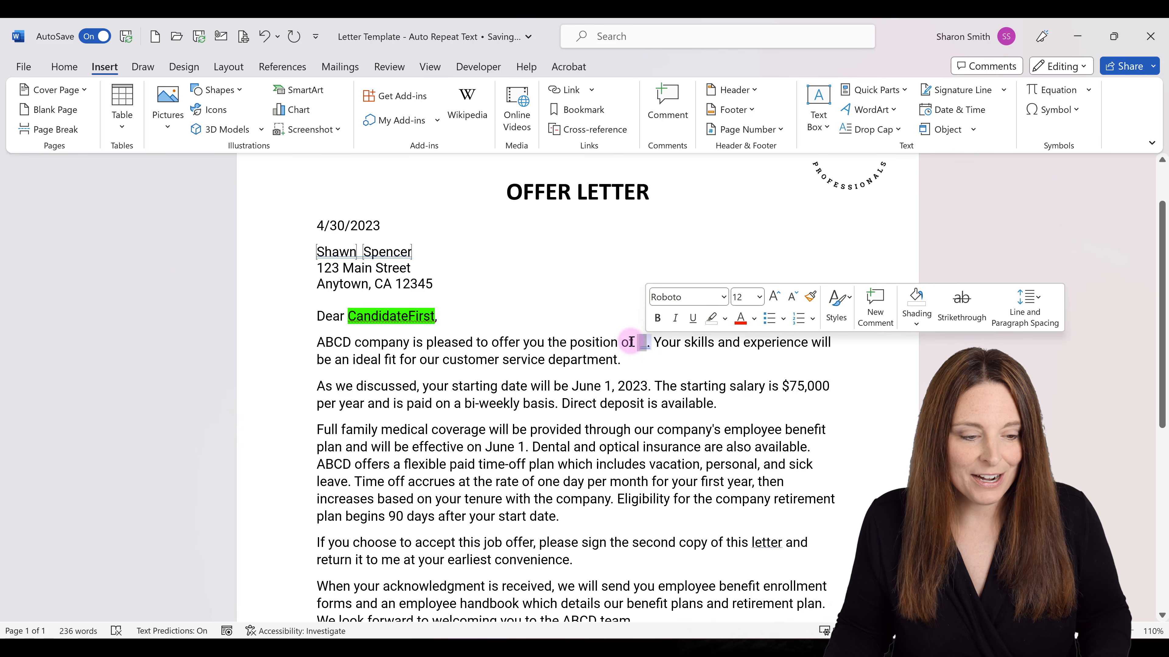
{"action": "left_click", "coordinate": [583, 109]}
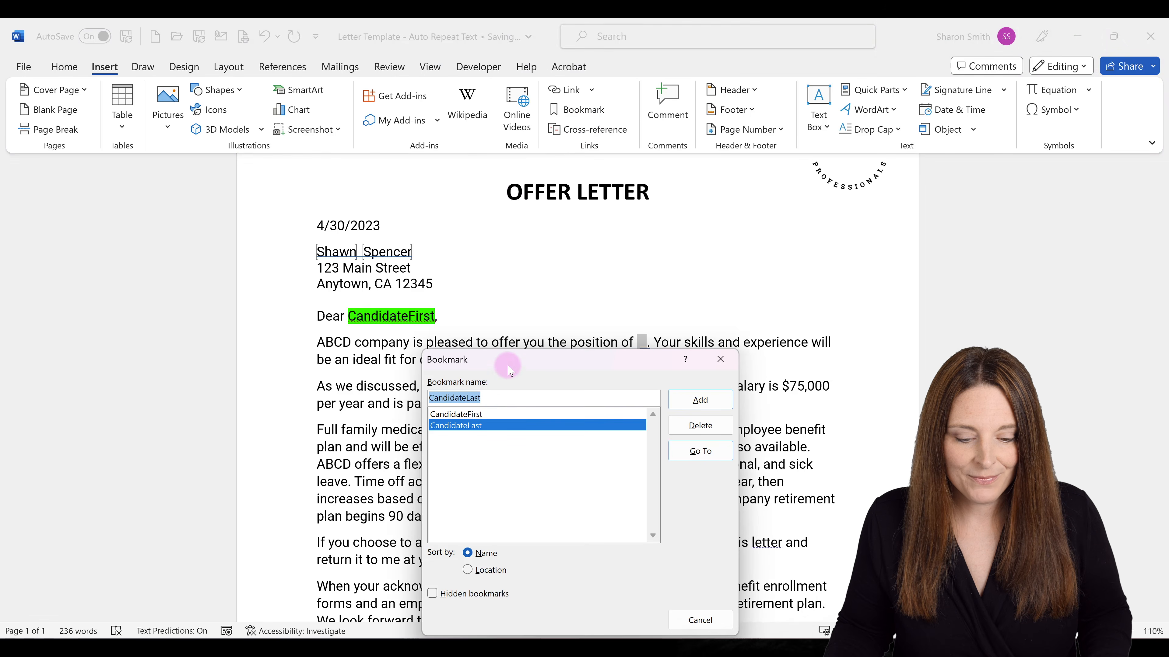
{"action": "left_click_drag", "start_coordinate": [499, 364], "coordinate": [444, 383]}
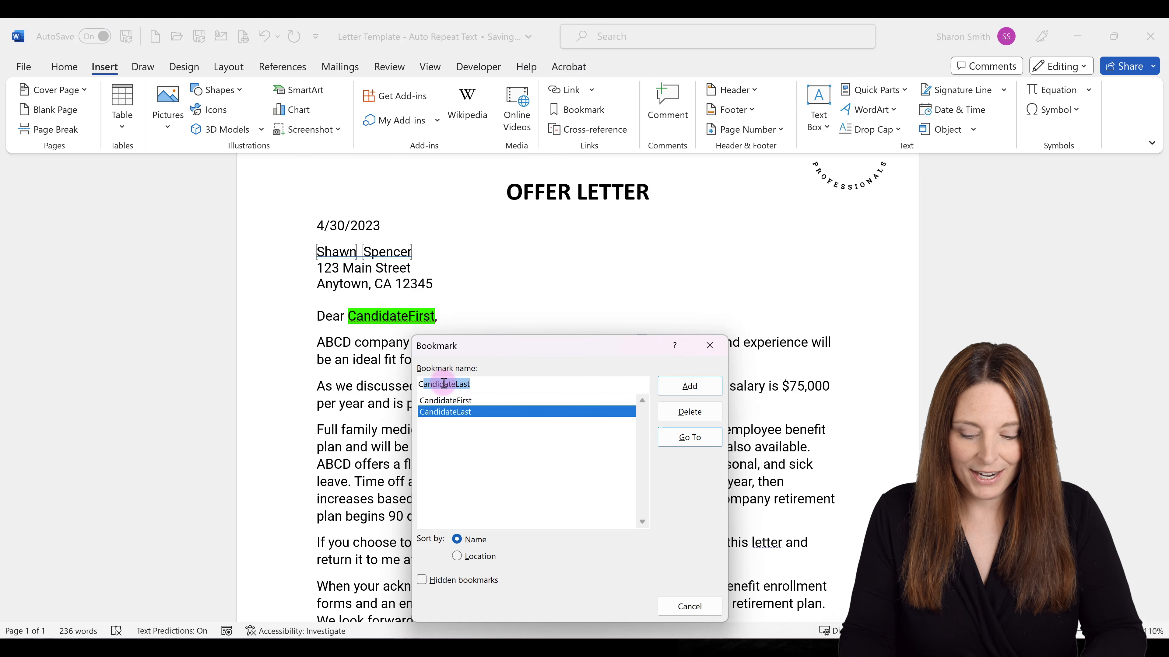
{"action": "key", "text": "BackSpace"}
{"action": "key", "text": "BackSpace"}
{"action": "type", "text": "JobTitle"}
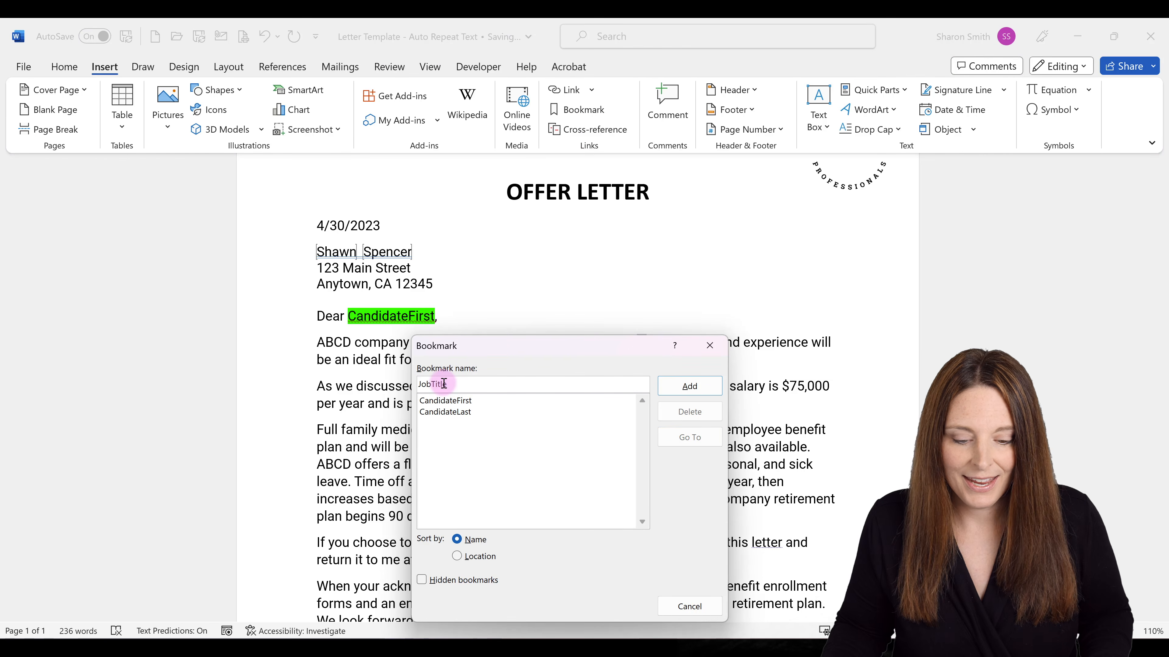
{"action": "left_click", "coordinate": [674, 387]}
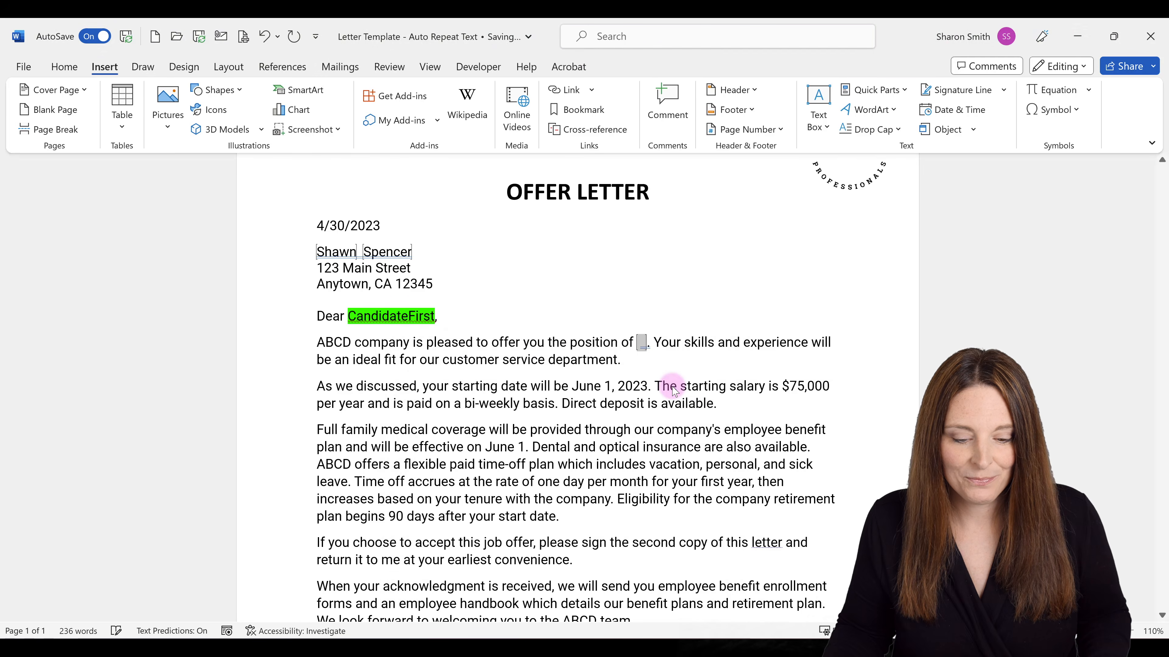
Enter "Director of Client Services" inside the JobTitle bookmark and remove the surplus spaces around it.
{"action": "left_click", "coordinate": [642, 343]}
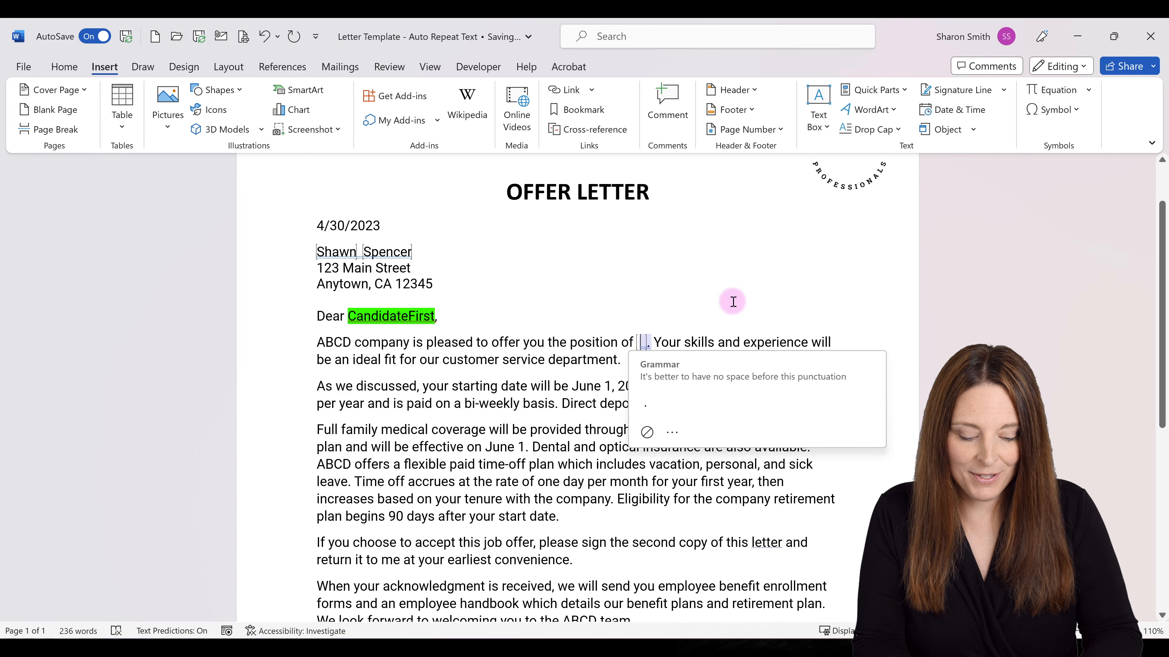
{"action": "type", "text": "Director of Client Services"}
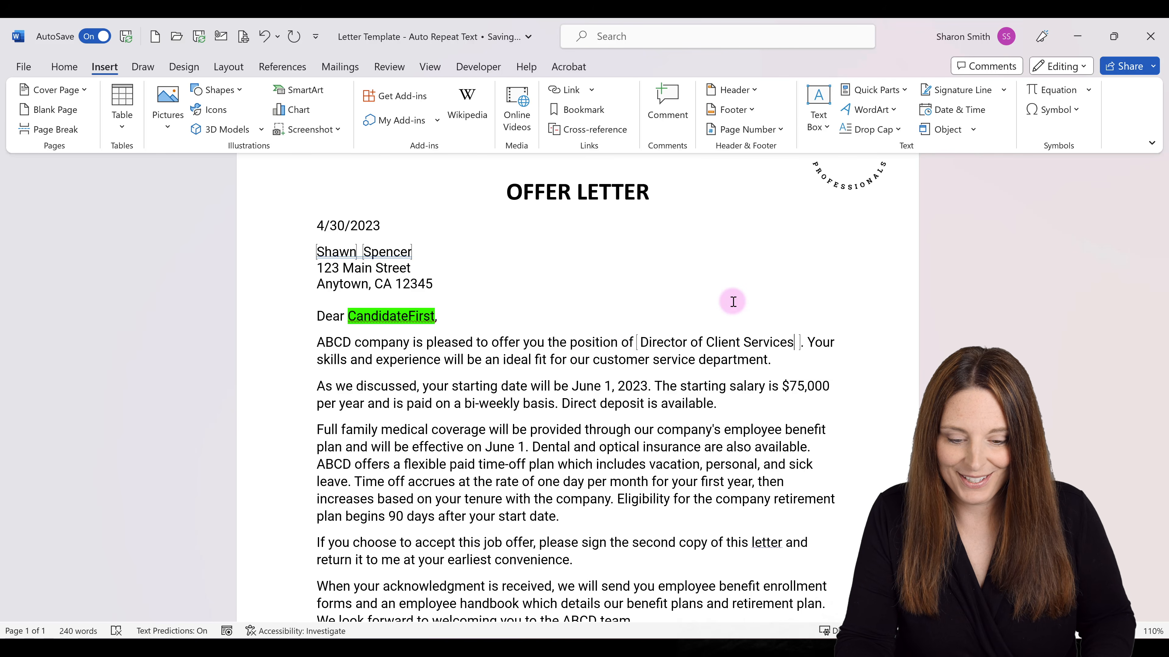
{"action": "key", "text": "Delete"}
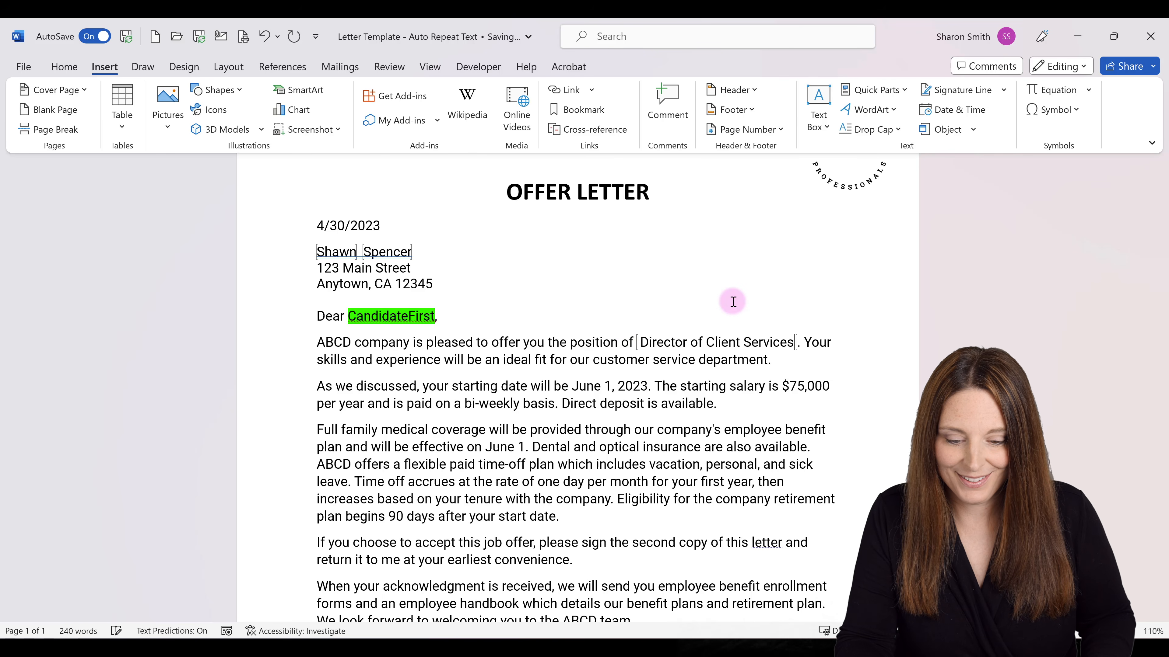
{"action": "key", "text": "Delete"}
{"action": "left_click", "coordinate": [643, 343]}
{"action": "key", "text": "BackSpace"}
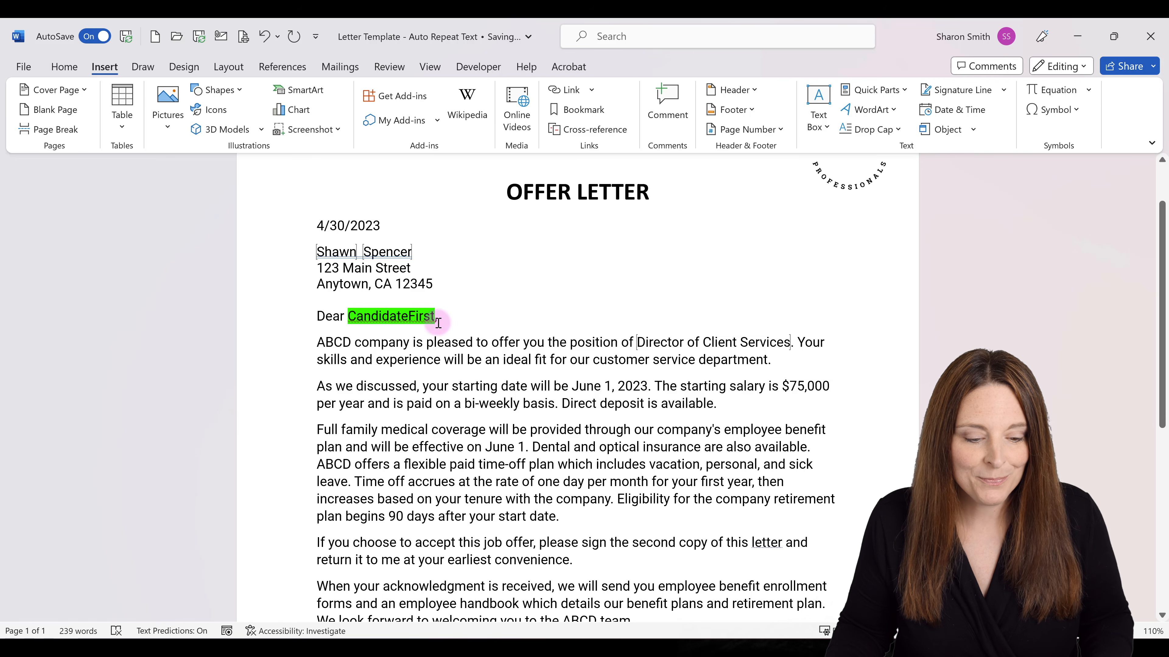
Replace the green CandidateFirst placeholder and its comma in the salutation with a cross-reference to the CandidateFirst bookmark text.
{"action": "left_click_drag", "start_coordinate": [347, 313], "coordinate": [446, 317]}
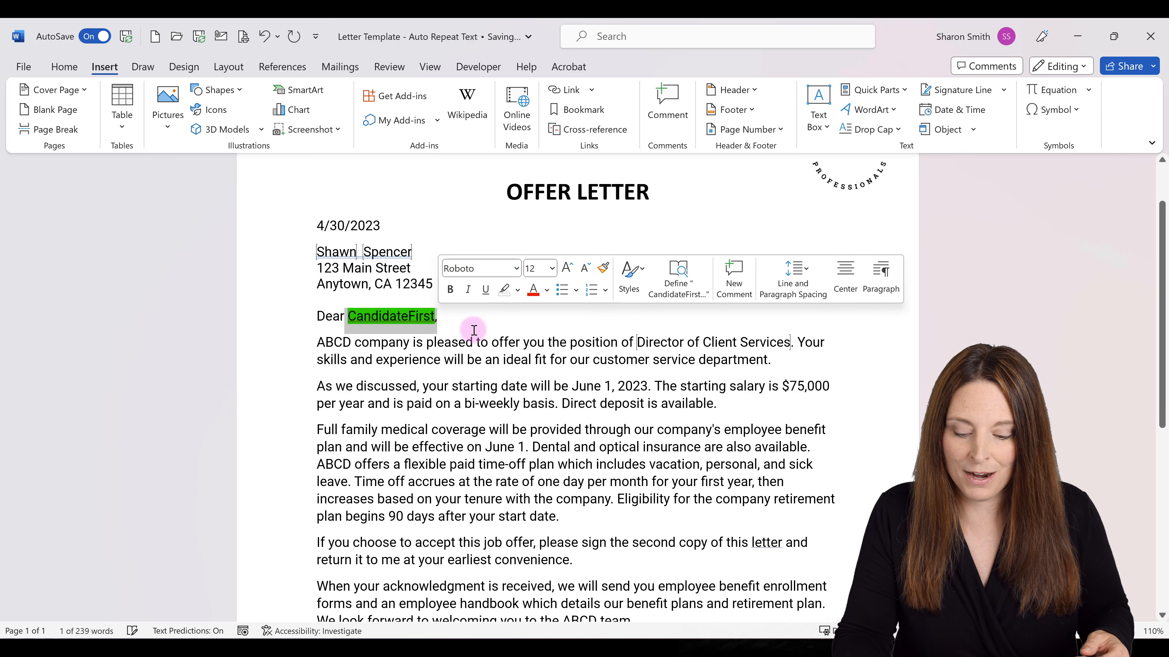
{"action": "key", "text": "Delete"}
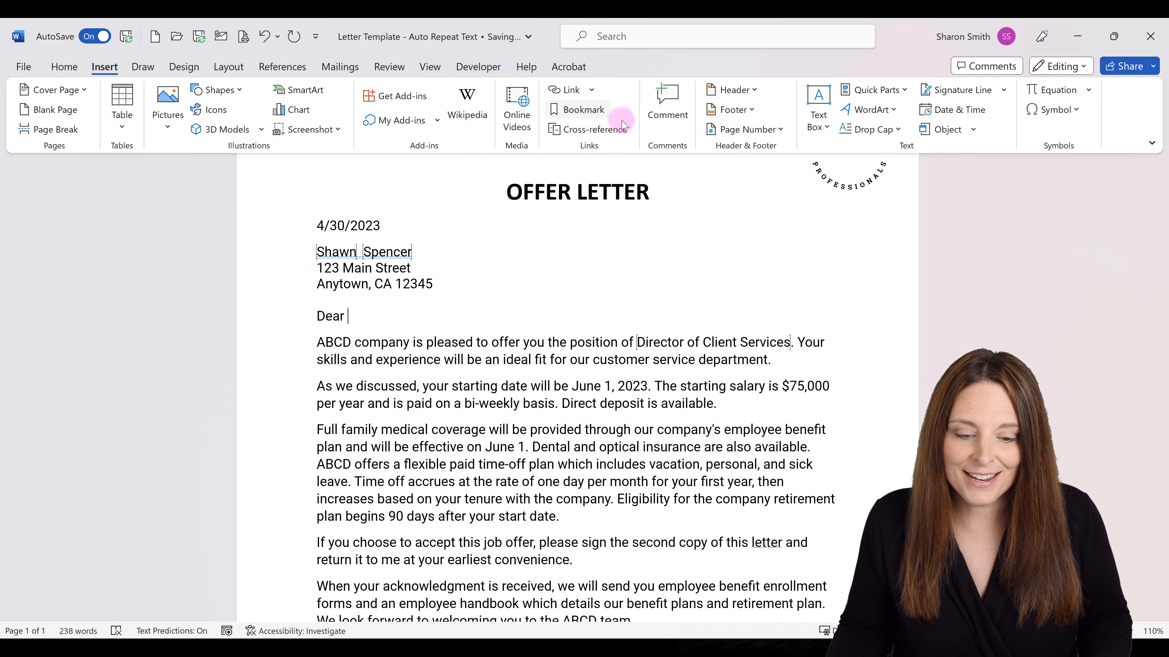
{"action": "left_click", "coordinate": [615, 131]}
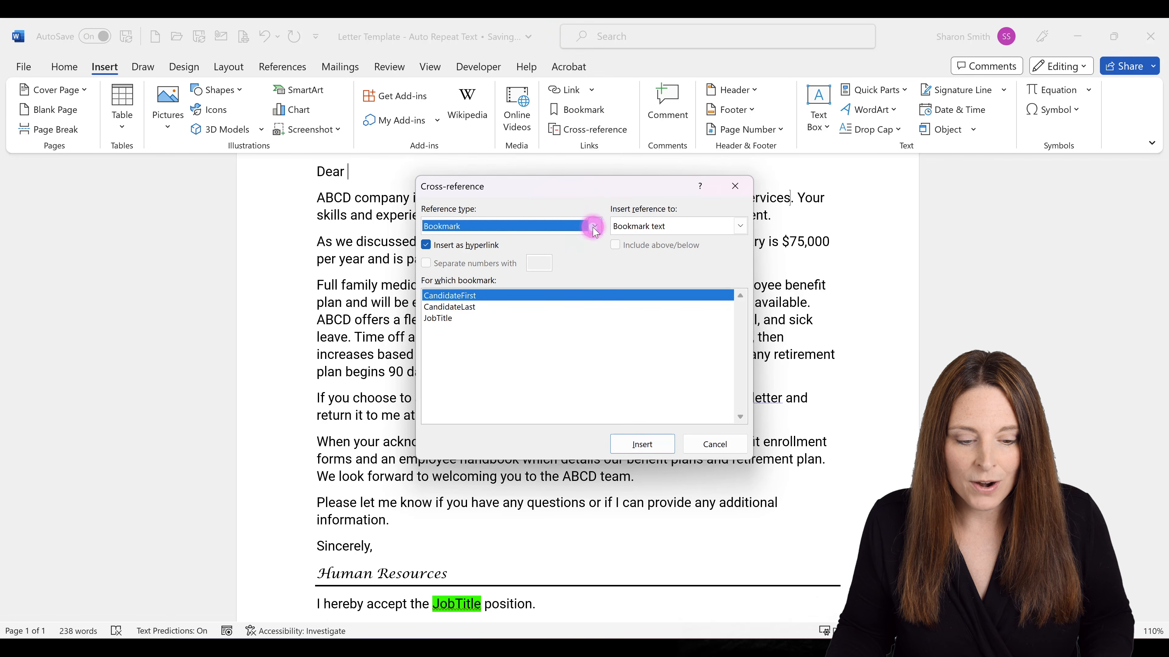
{"action": "left_click", "coordinate": [594, 226]}
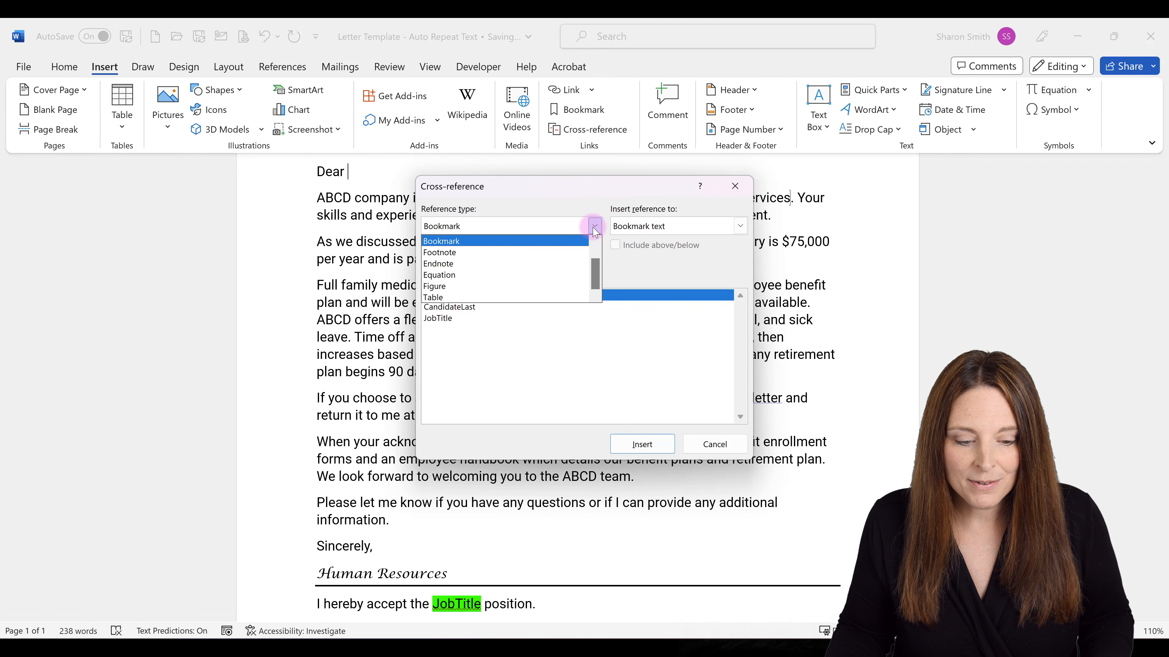
{"action": "left_click", "coordinate": [461, 242]}
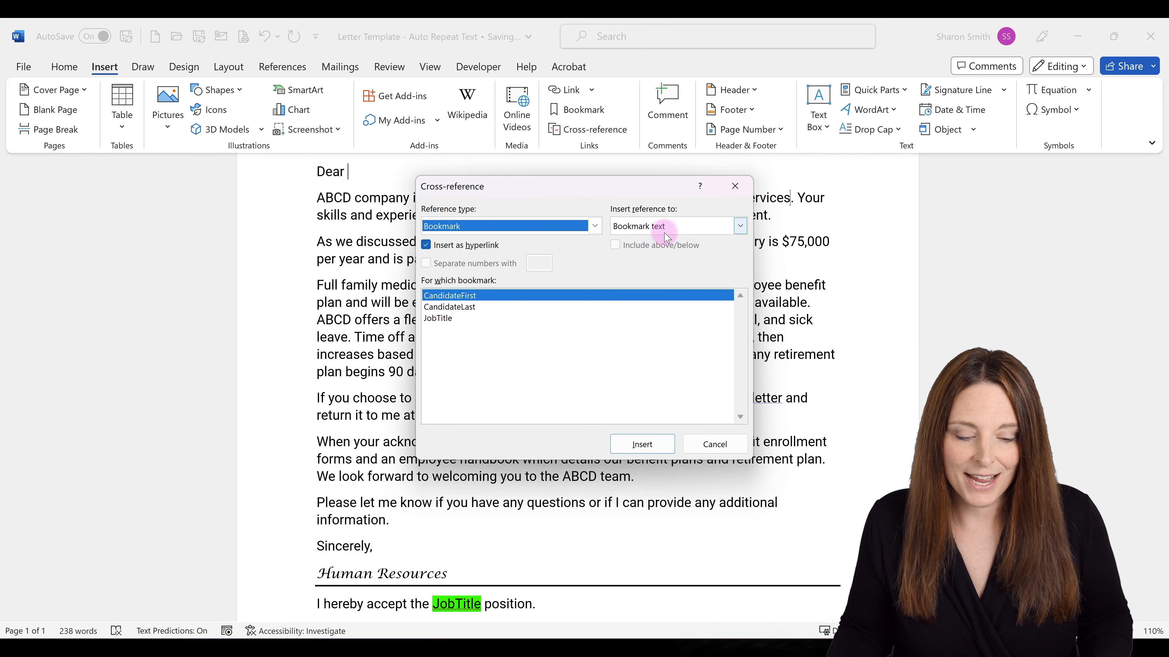
{"action": "left_click", "coordinate": [465, 298]}
{"action": "left_click", "coordinate": [643, 444]}
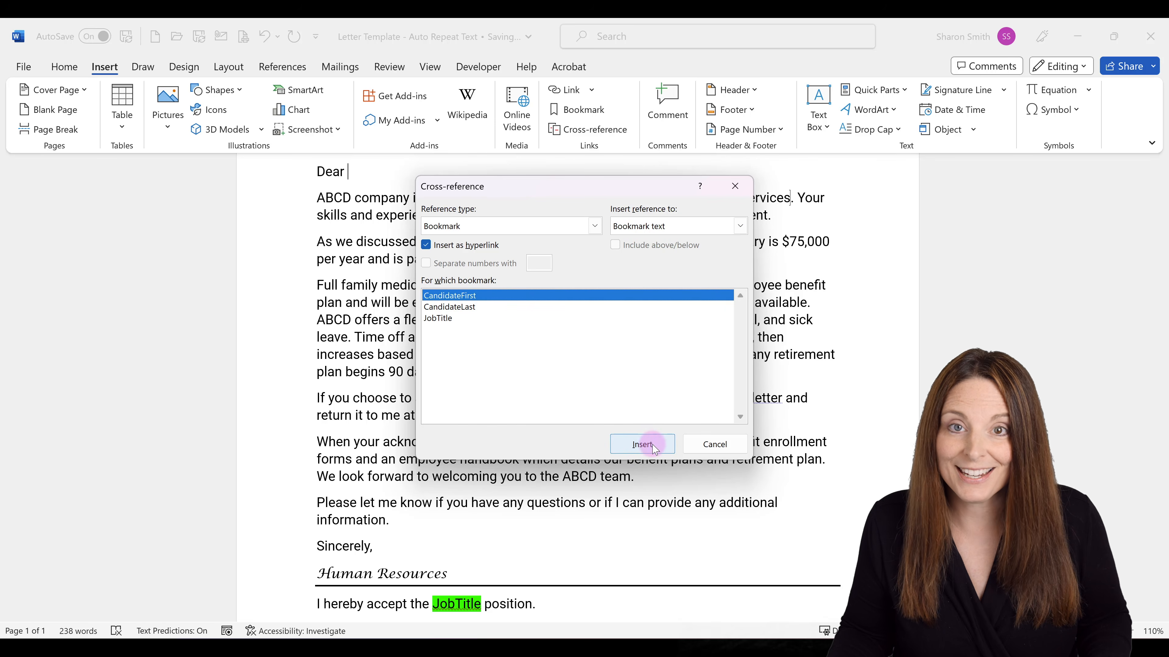
{"action": "left_click", "coordinate": [712, 444]}
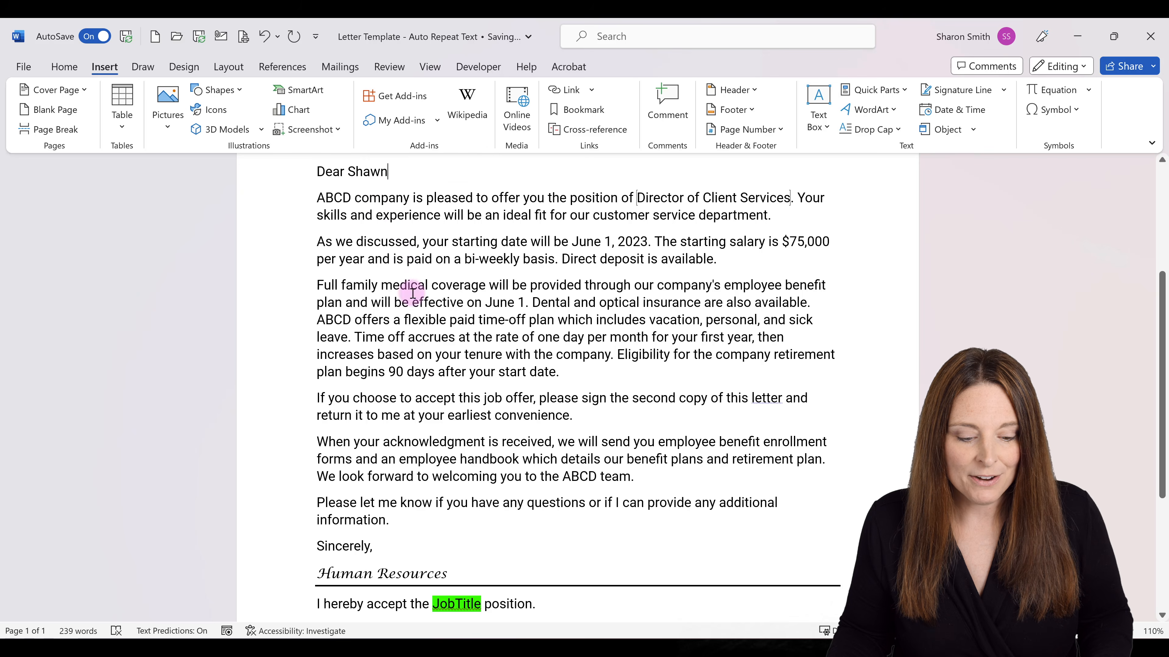
Replace the green JobTitle placeholder in the "I hereby accept" line with a cross-reference to the JobTitle bookmark text.
{"action": "scroll", "coordinate": [432, 419], "scroll_direction": "down", "scroll_amount": 1}
{"action": "scroll", "coordinate": [432, 426], "scroll_direction": "down", "scroll_amount": 4}
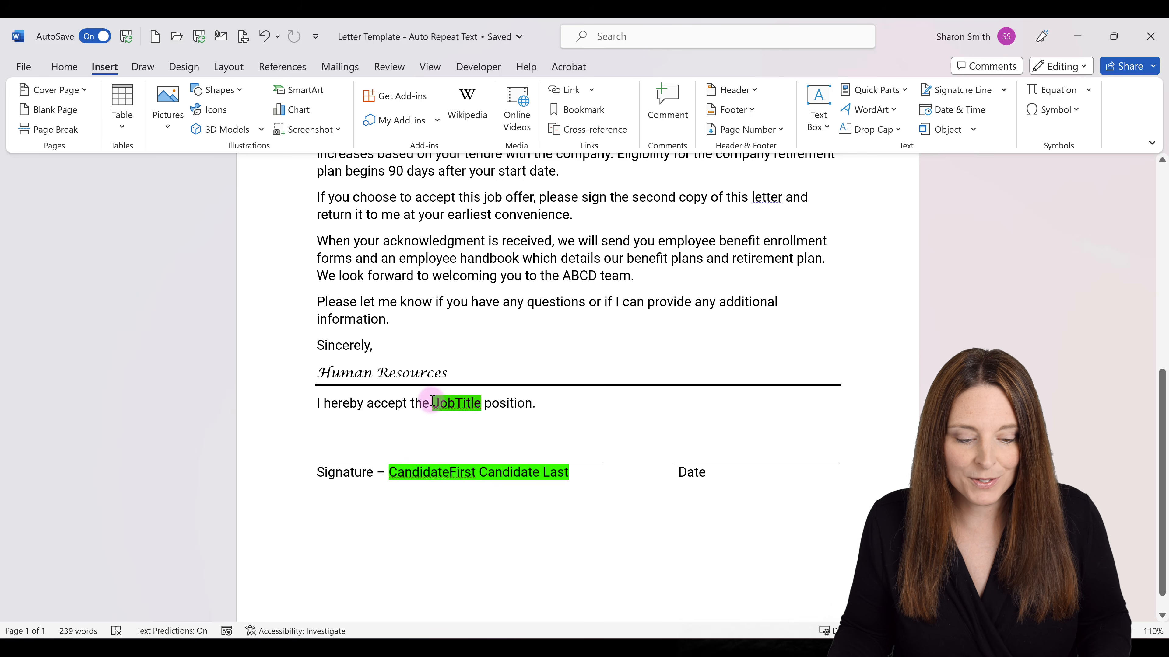
{"action": "left_click_drag", "start_coordinate": [432, 402], "coordinate": [484, 403]}
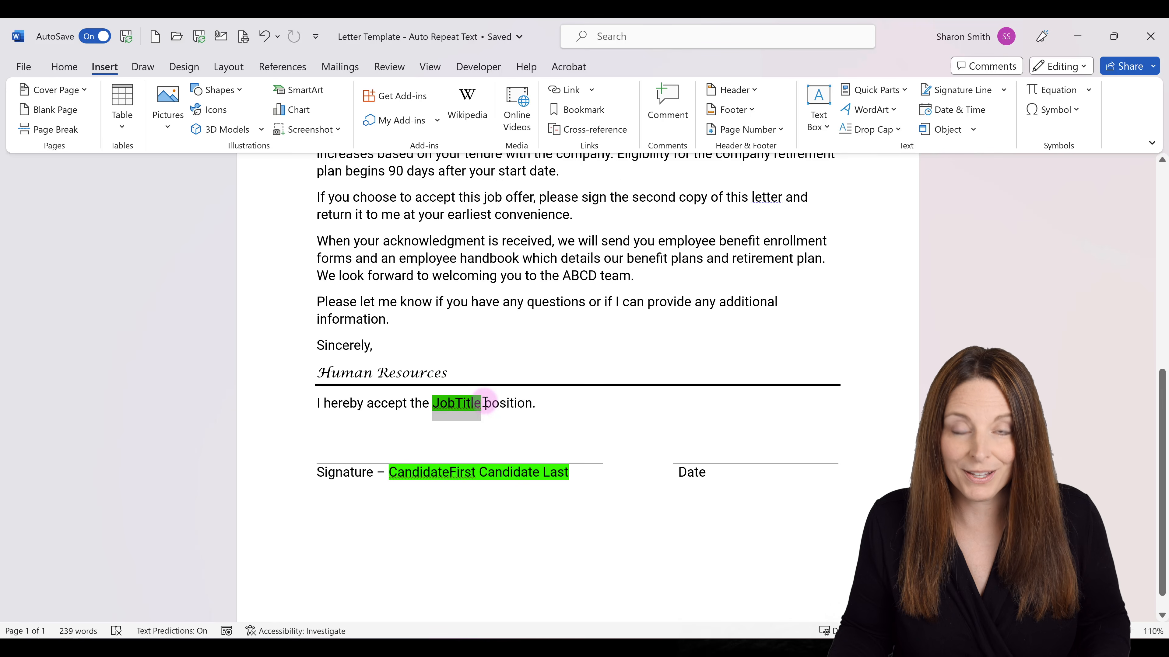
{"action": "key", "text": "Delete"}
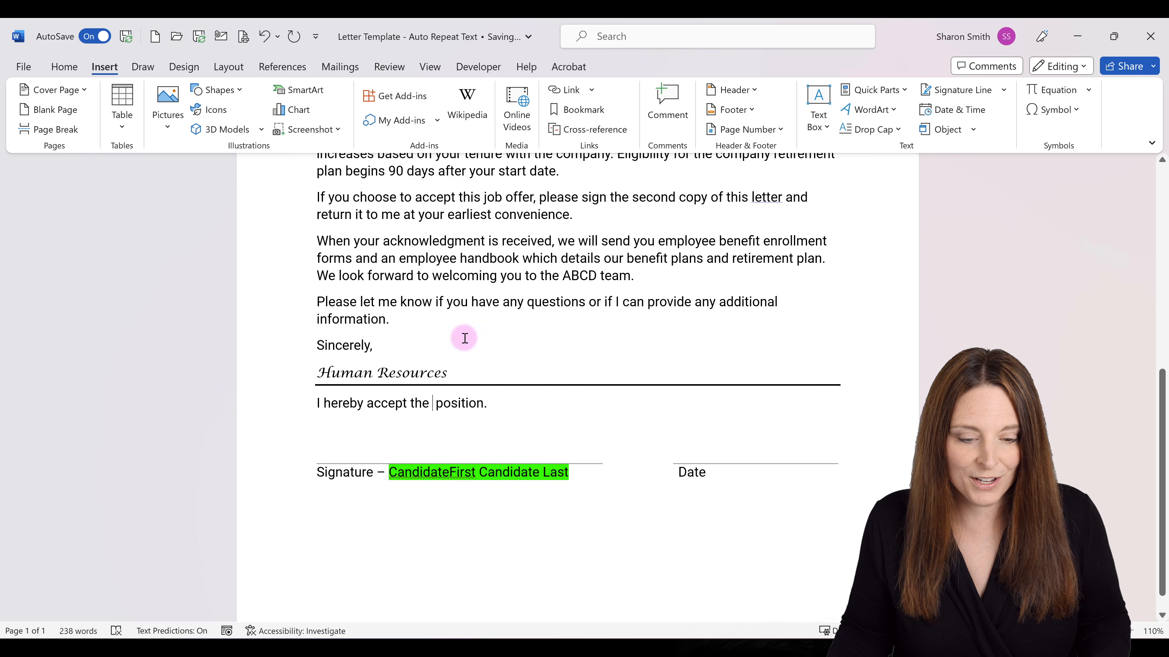
{"action": "left_click", "coordinate": [596, 129]}
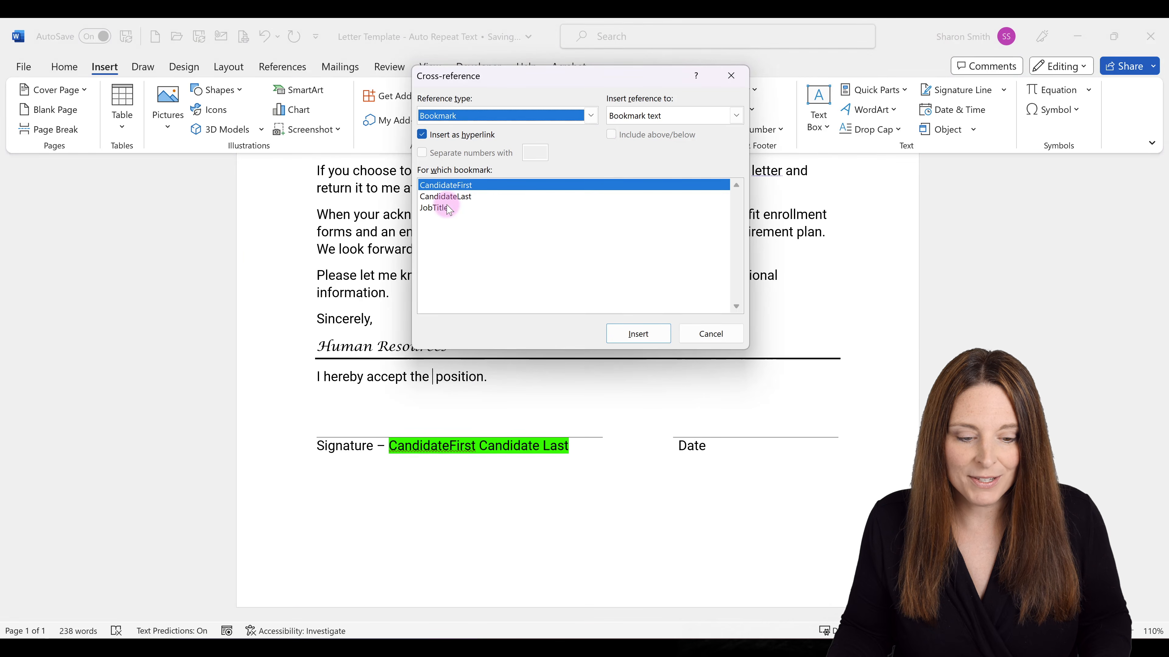
{"action": "left_click", "coordinate": [441, 207]}
{"action": "left_click", "coordinate": [618, 336]}
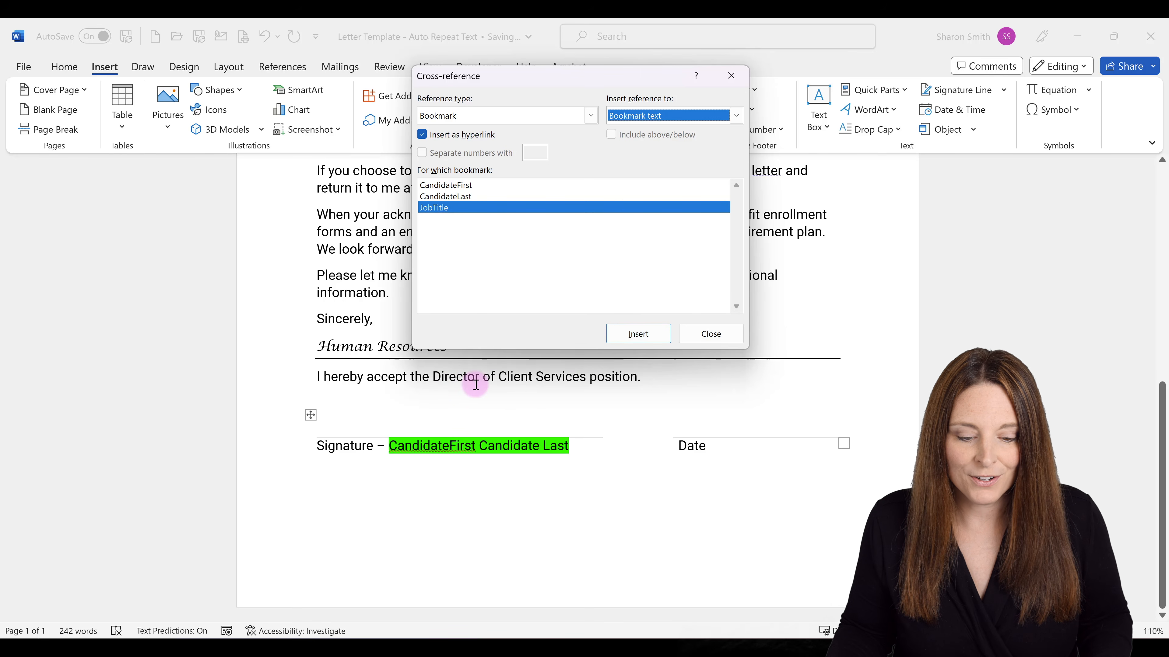
{"action": "left_click", "coordinate": [704, 336]}
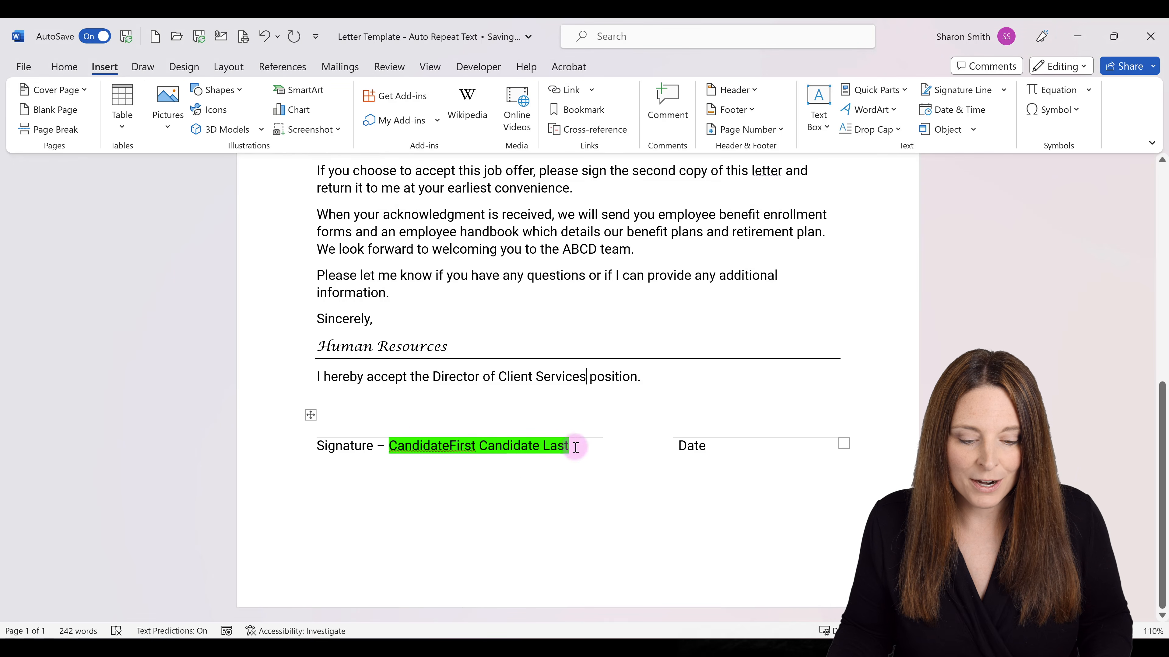
Replace the green candidate name placeholder in the signature line with a cross-reference to the CandidateFirst bookmark text.
{"action": "left_click_drag", "start_coordinate": [561, 443], "coordinate": [391, 443]}
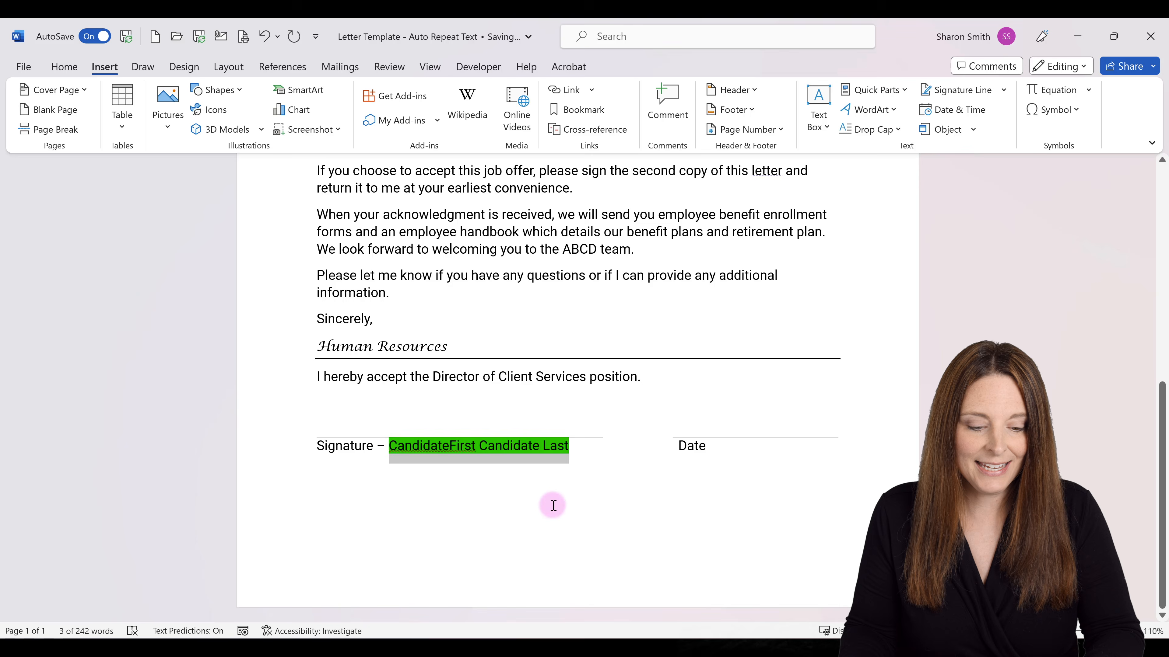
{"action": "key", "text": "Delete"}
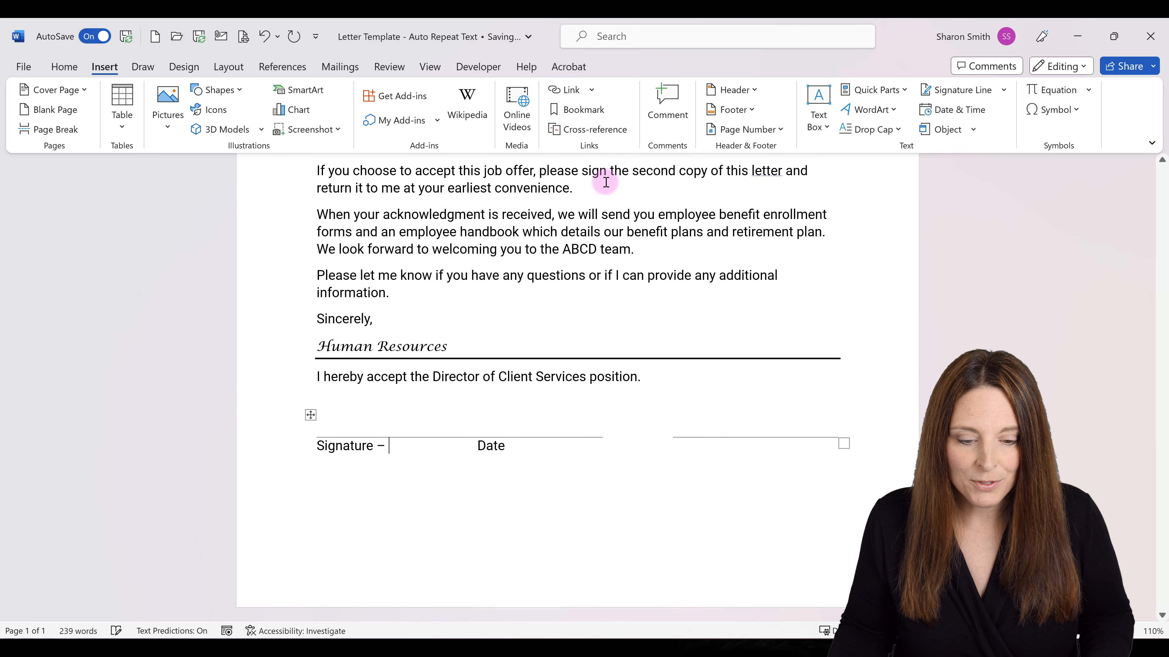
{"action": "left_click", "coordinate": [609, 131]}
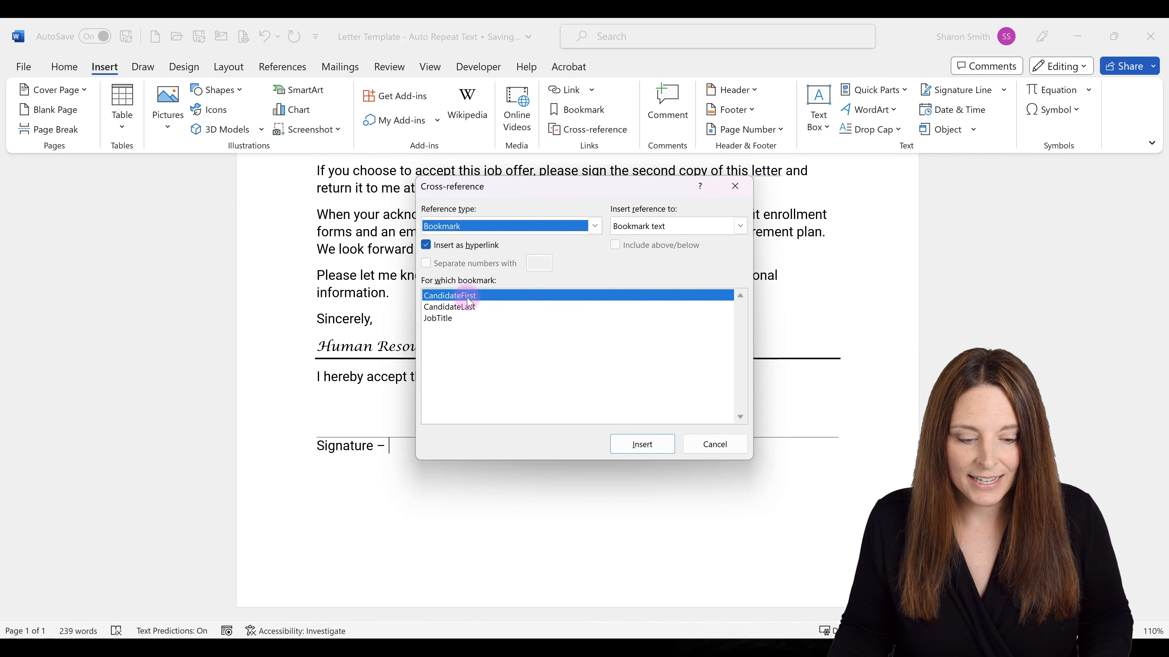
{"action": "left_click", "coordinate": [468, 299]}
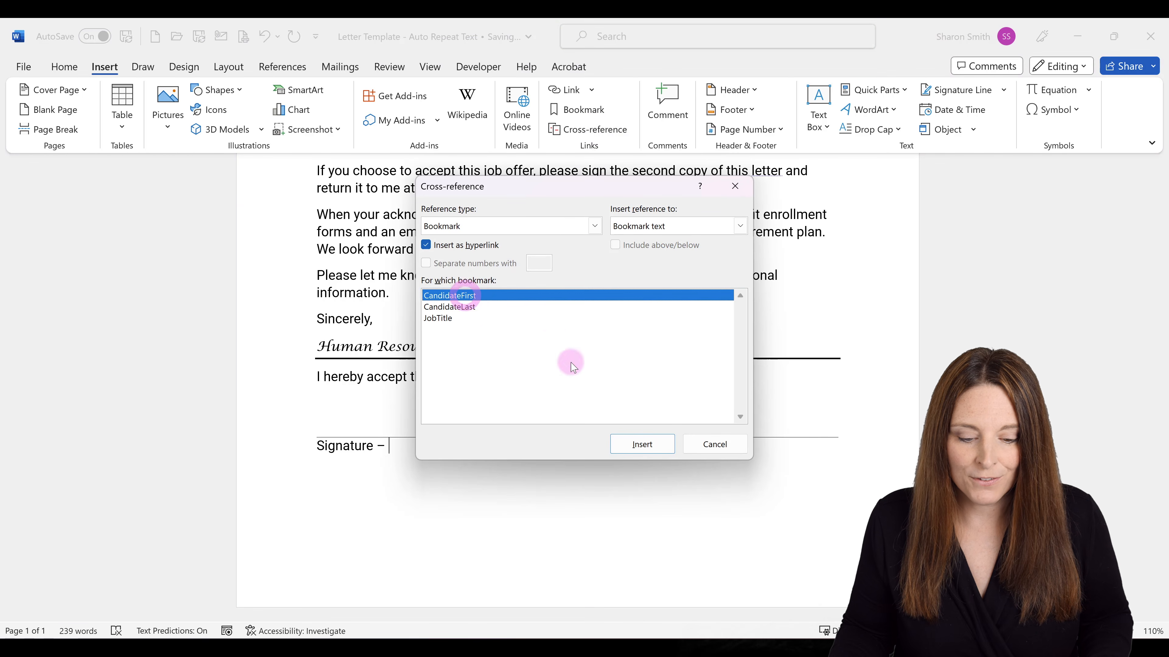
{"action": "left_click", "coordinate": [639, 444]}
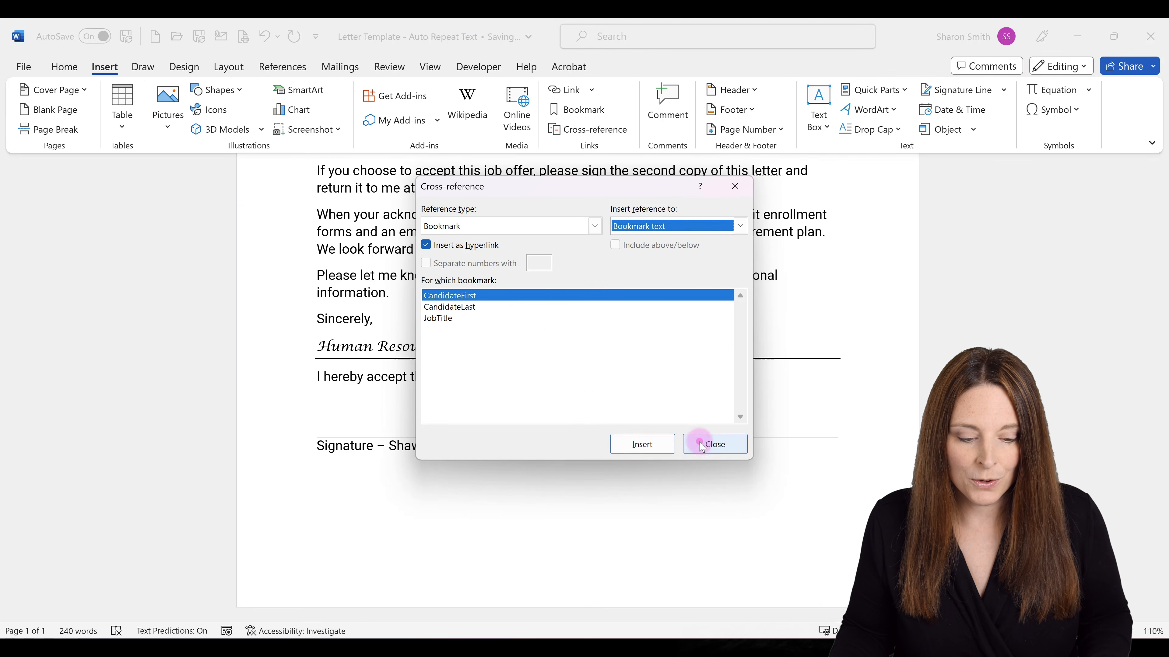
{"action": "left_click", "coordinate": [690, 444]}
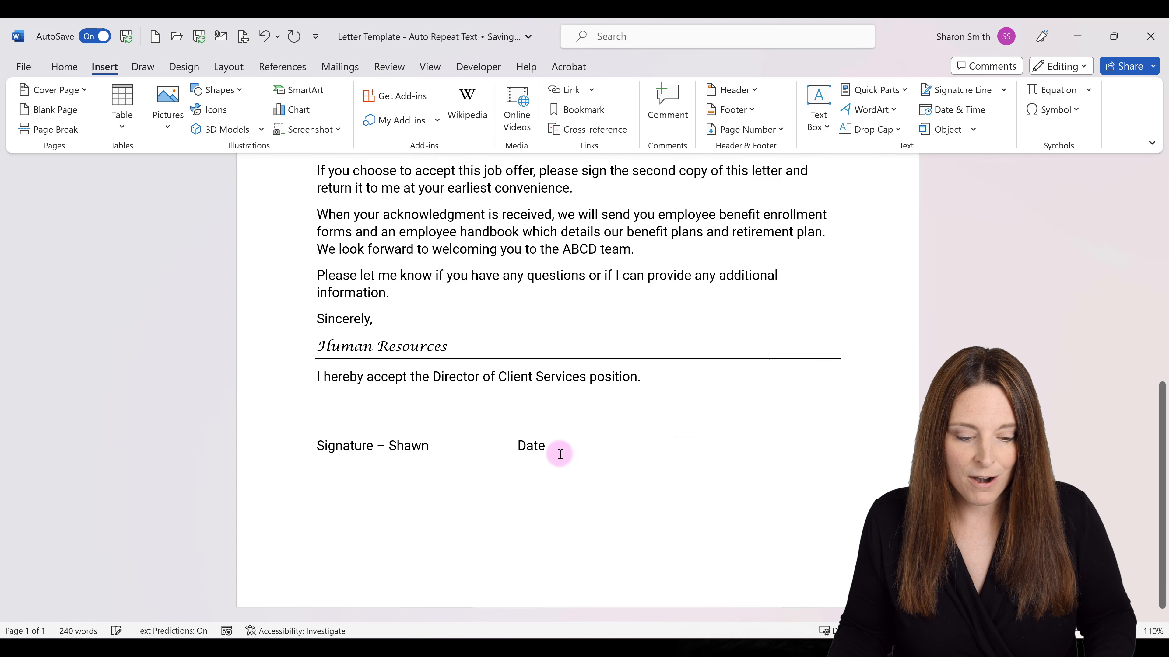
Insert a cross-reference to the CandidateLast bookmark text after the first name in the signature line and realign Date under its own line.
{"action": "left_click", "coordinate": [594, 129]}
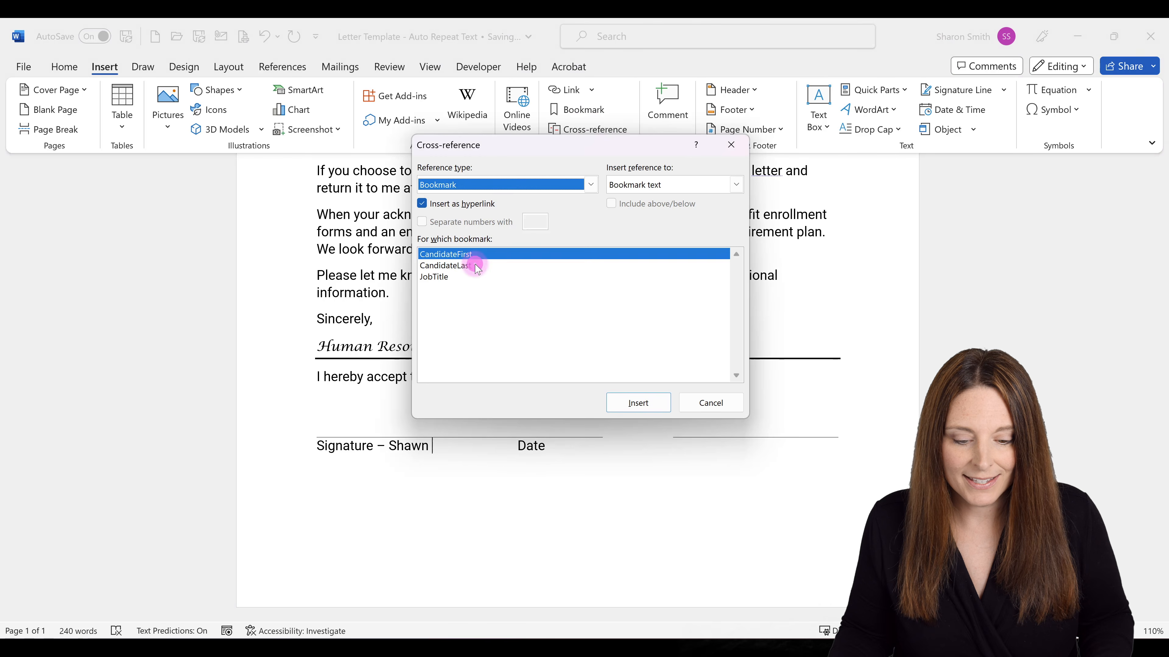
{"action": "left_click", "coordinate": [460, 266]}
{"action": "left_click", "coordinate": [641, 402]}
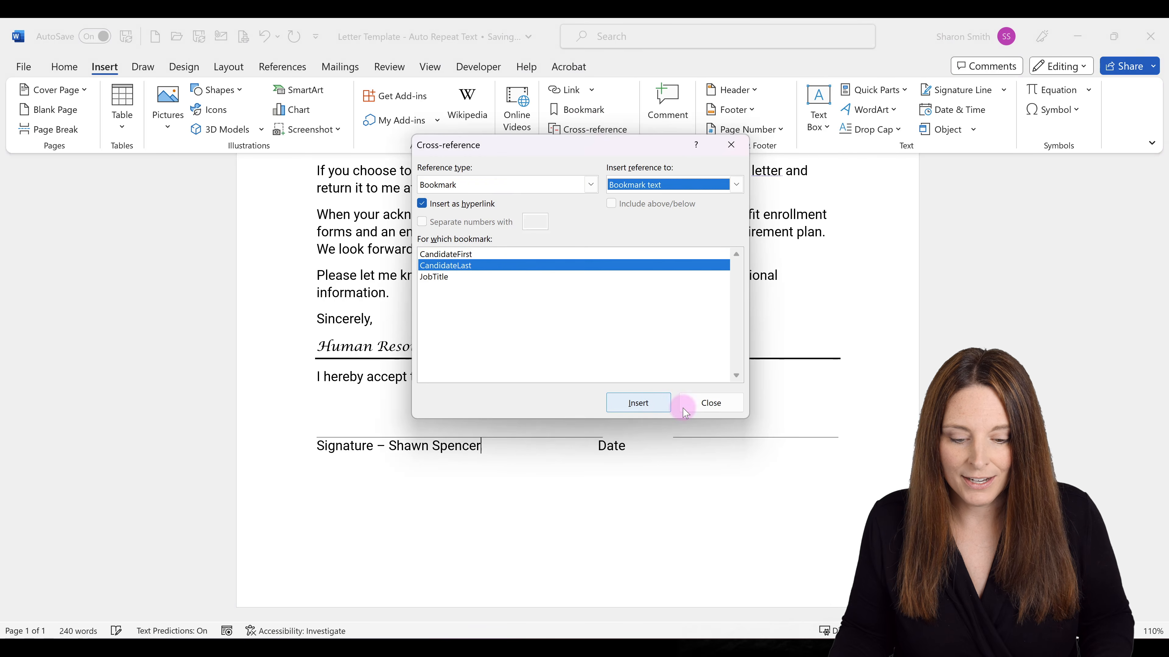
{"action": "left_click", "coordinate": [708, 403]}
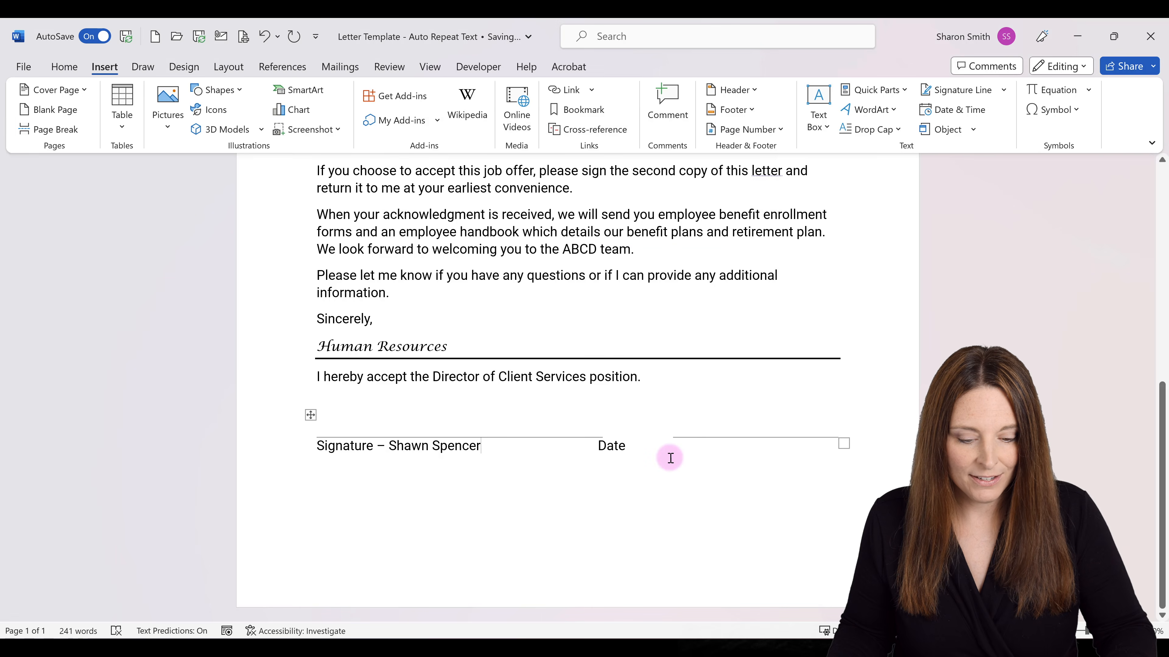
{"action": "key", "text": "Tab"}
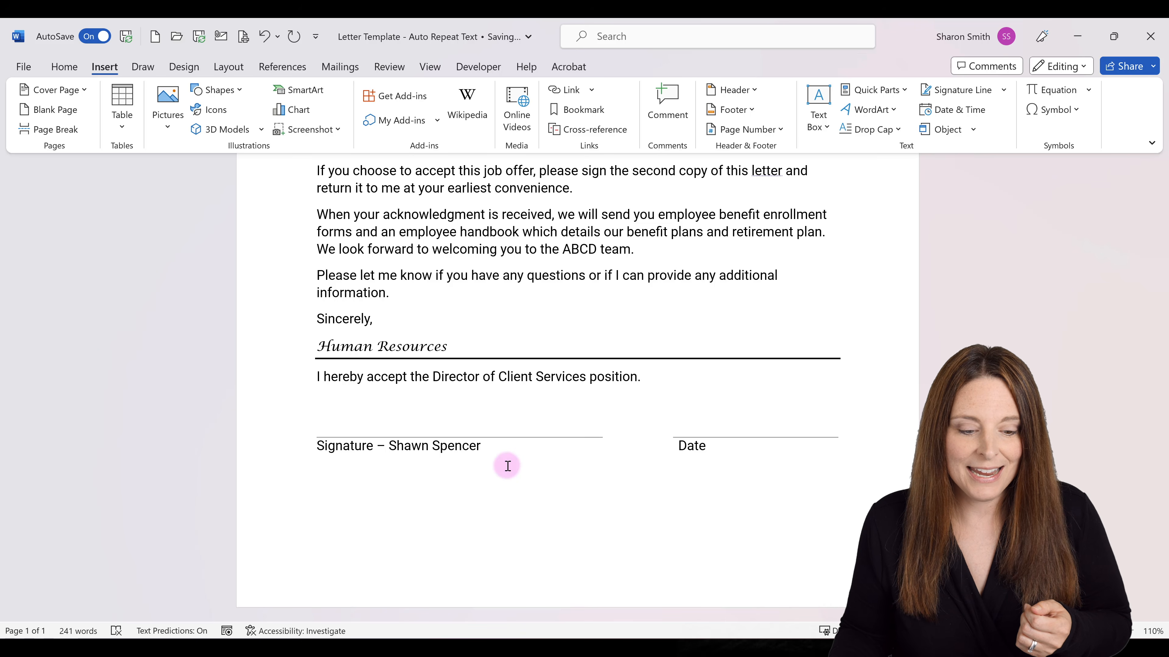
{"action": "scroll", "coordinate": [508, 466], "scroll_direction": "up", "scroll_amount": 5}
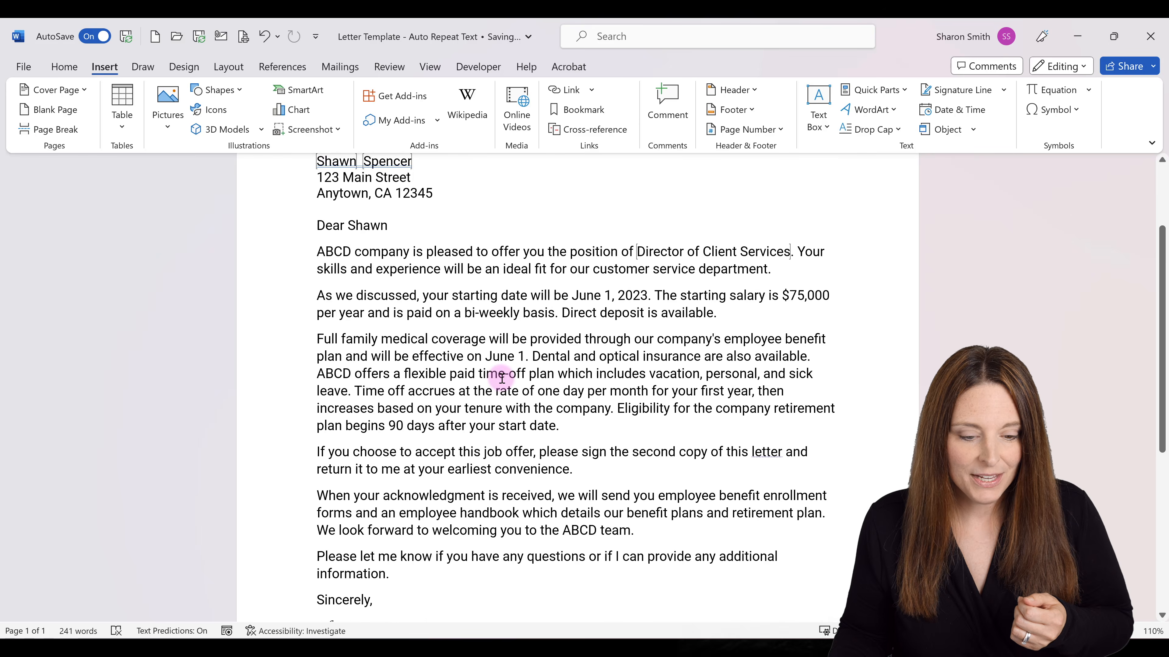
Replace the first and last name in the address block with a different candidate's full name, typing inside the existing bookmarks.
{"action": "scroll", "coordinate": [501, 378], "scroll_direction": "up", "scroll_amount": 2}
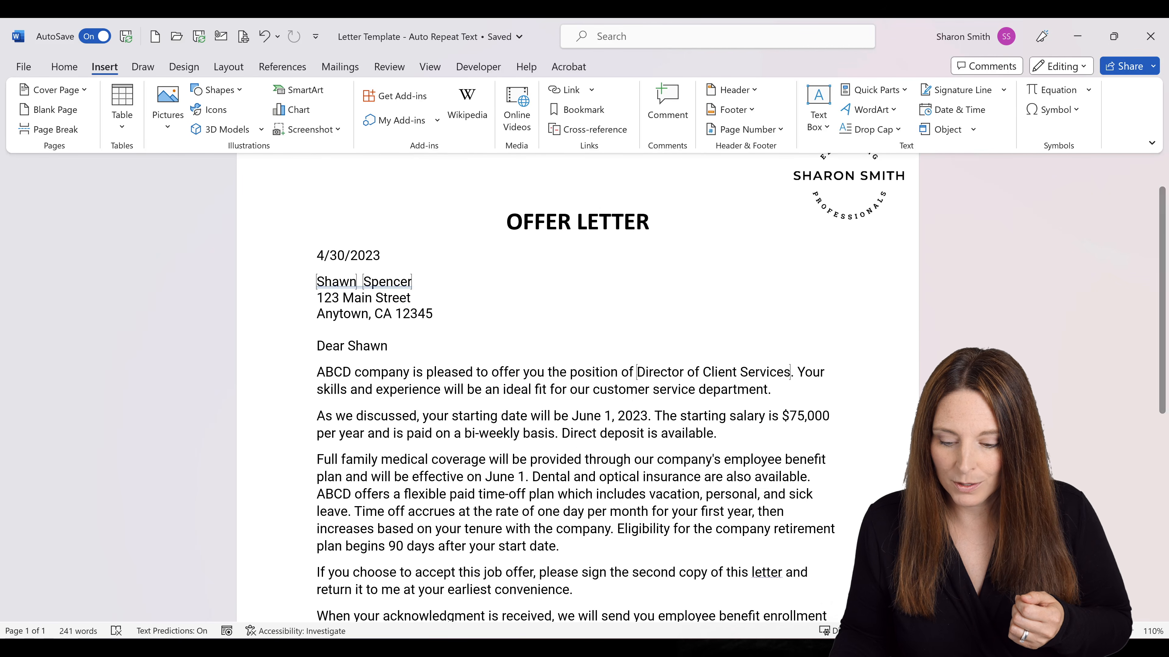
{"action": "scroll", "coordinate": [577, 387], "scroll_direction": "down", "scroll_amount": 2}
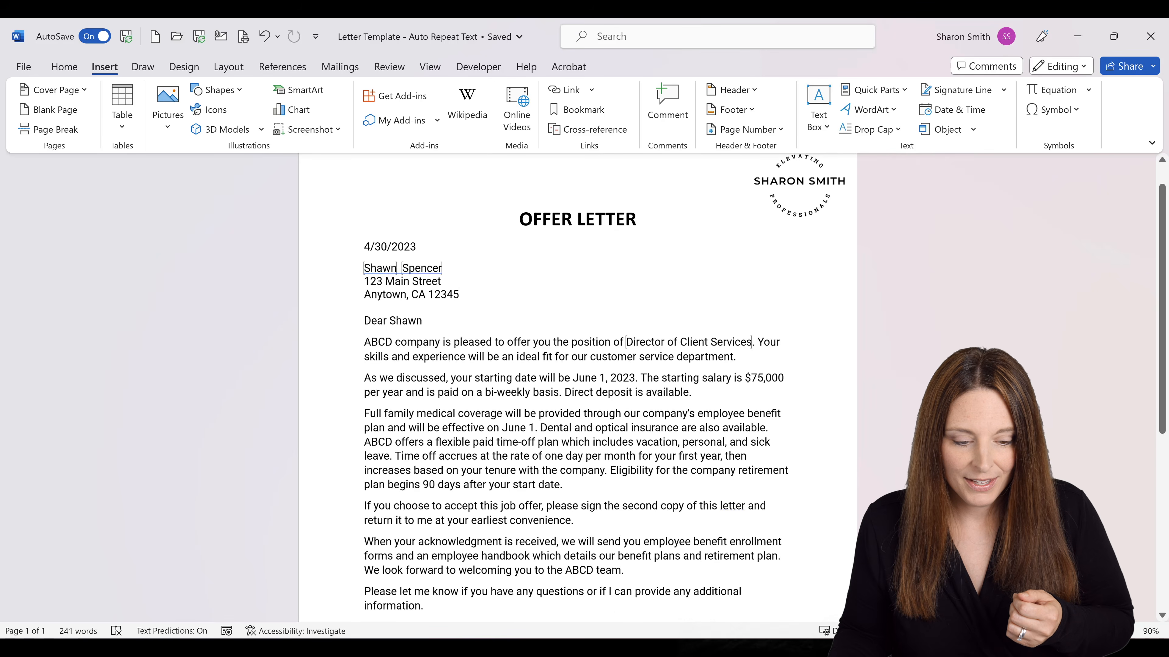
{"action": "scroll", "coordinate": [411, 262], "scroll_direction": "down", "scroll_amount": 1}
{"action": "left_click", "coordinate": [396, 265]}
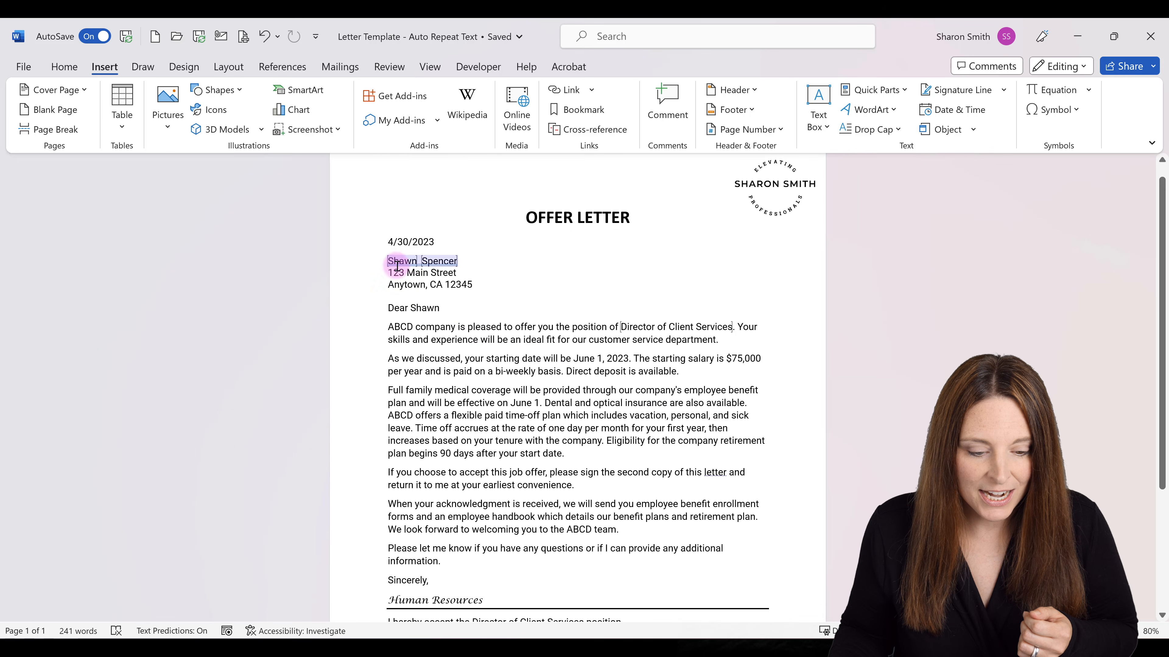
{"action": "left_click", "coordinate": [410, 261]}
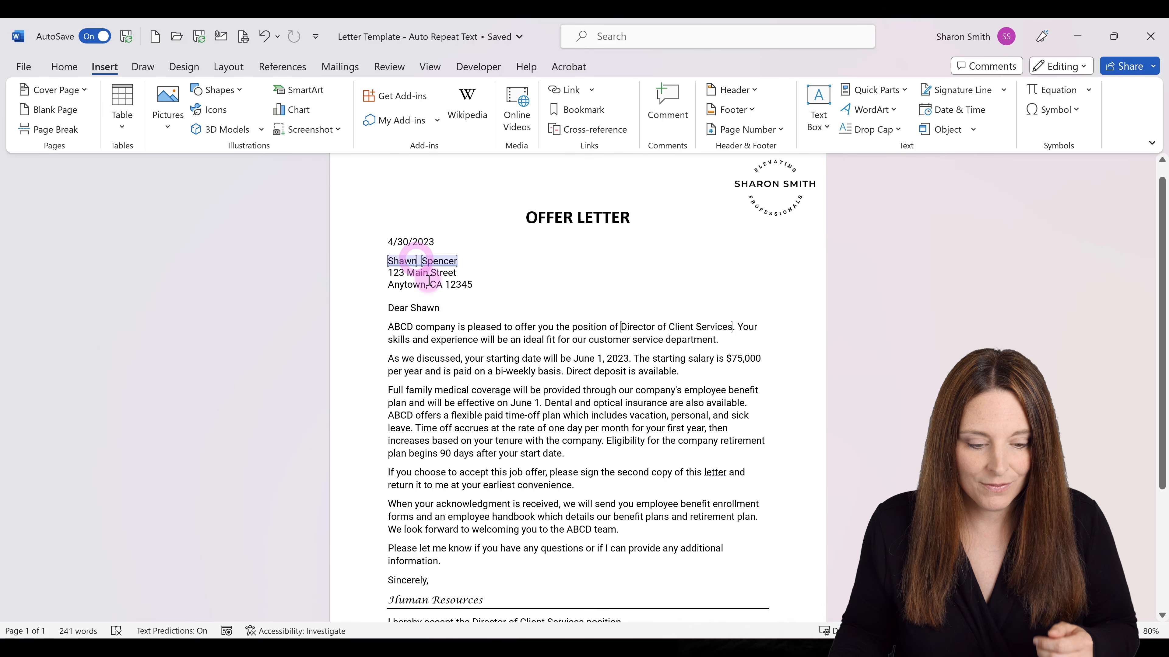
{"action": "left_click", "coordinate": [416, 260]}
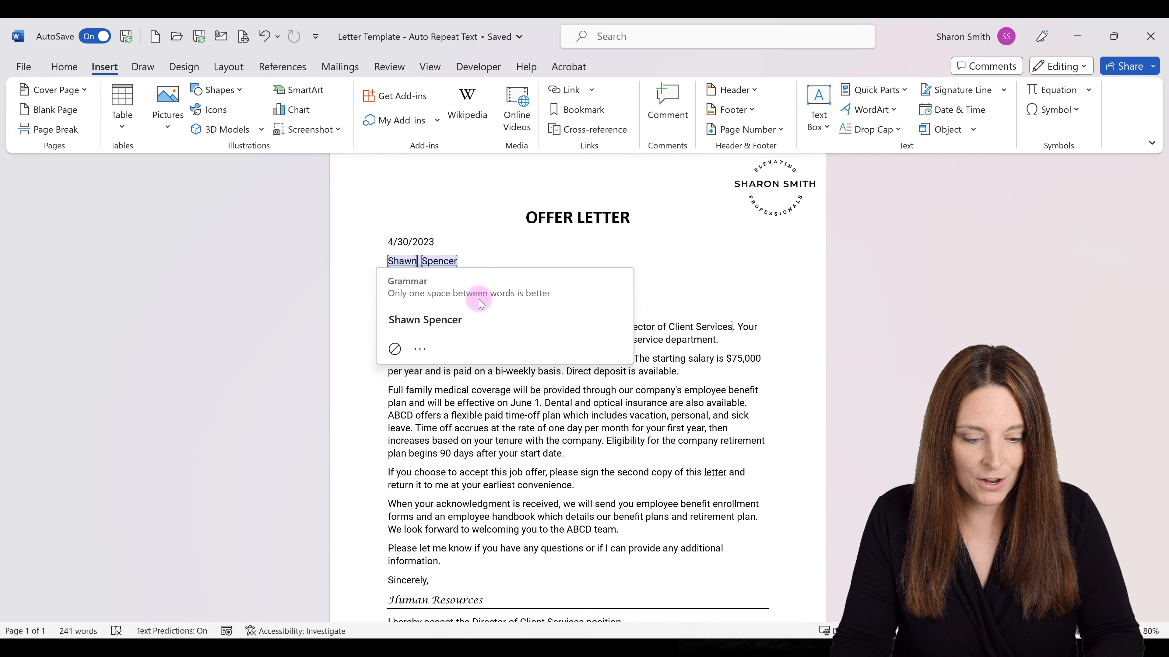
{"action": "key", "text": "BackSpace"}
{"action": "key", "text": "BackSpace"}
{"action": "key", "text": "BackSpace"}
{"action": "key", "text": "BackSpace"}
{"action": "key", "text": "BackSpace"}
{"action": "type", "text": "Burn"}
{"action": "type", "text": "ton Gr"}
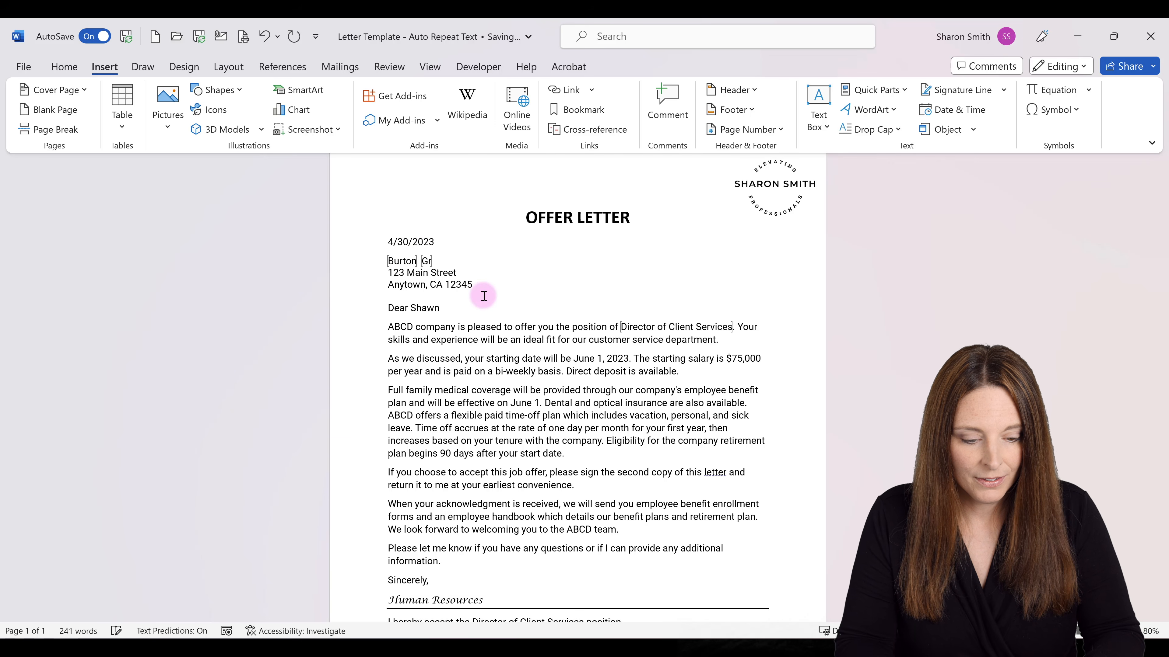
{"action": "key", "text": "BackSpace"}
{"action": "type", "text": "usterr"}
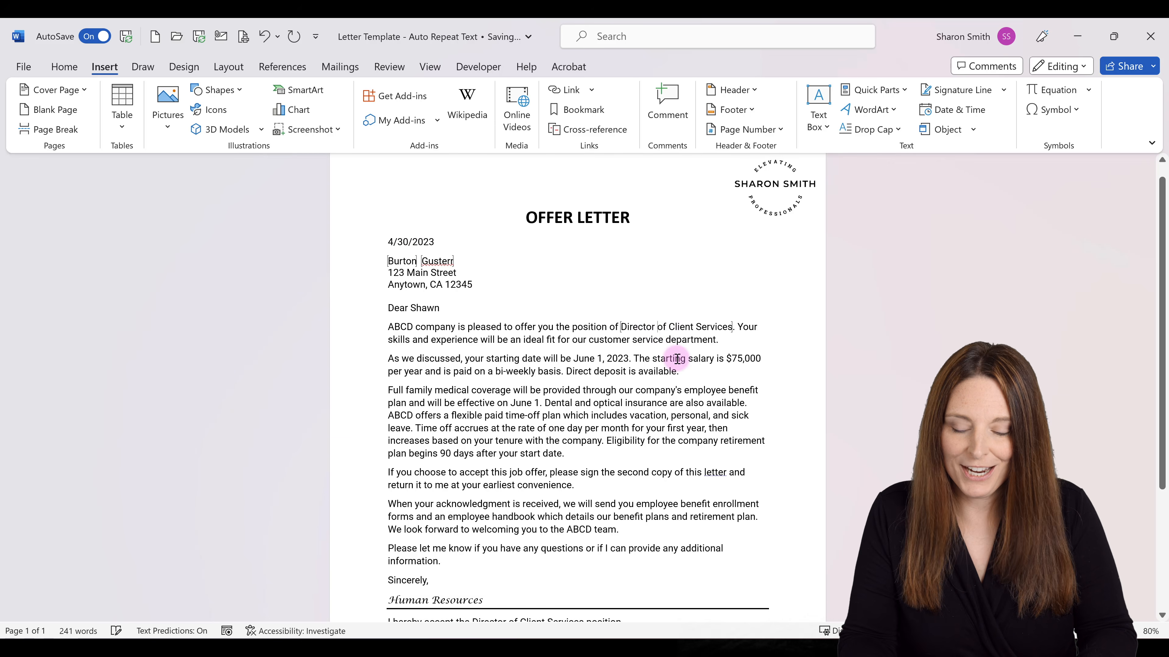
Change "Director" to "VP" in the bookmarked job title in the letter's opening paragraph.
{"action": "key", "text": "BackSpace"}
{"action": "key", "text": "BackSpace"}
{"action": "key", "text": "BackSpace"}
{"action": "key", "text": "BackSpace"}
{"action": "key", "text": "BackSpace"}
{"action": "key", "text": "BackSpace"}
{"action": "key", "text": "BackSpace"}
{"action": "type", "text": "VP"}
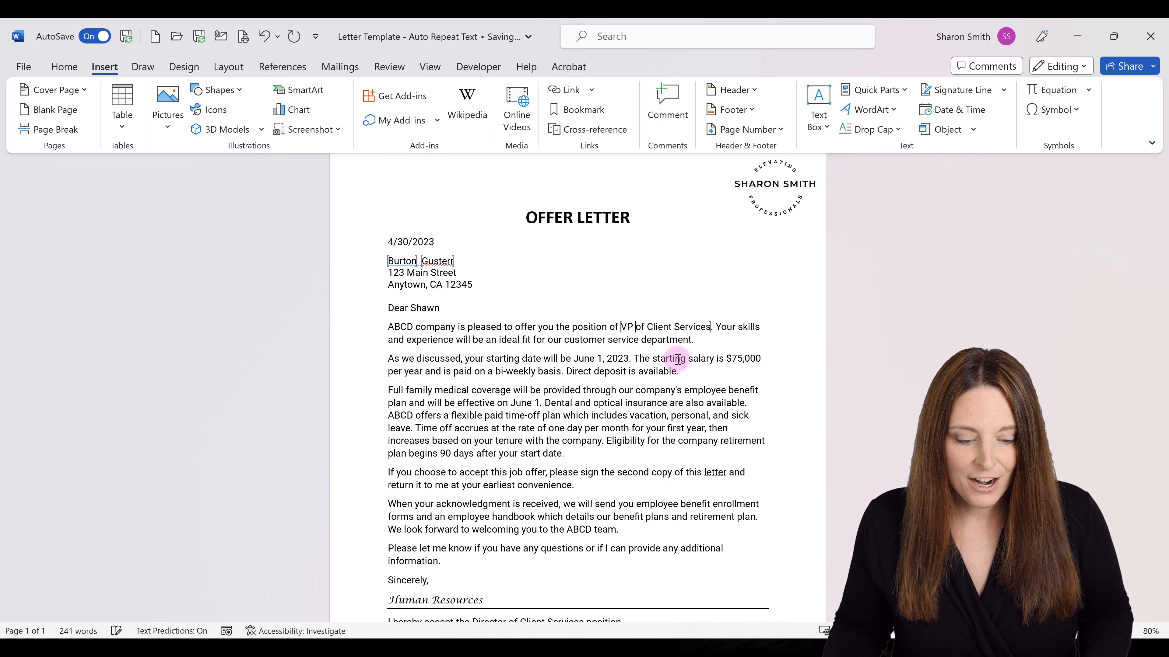
Select the whole letter and update its fields so every cross-reference picks up the new name and job title.
{"action": "scroll", "coordinate": [535, 419], "scroll_direction": "down", "scroll_amount": 5}
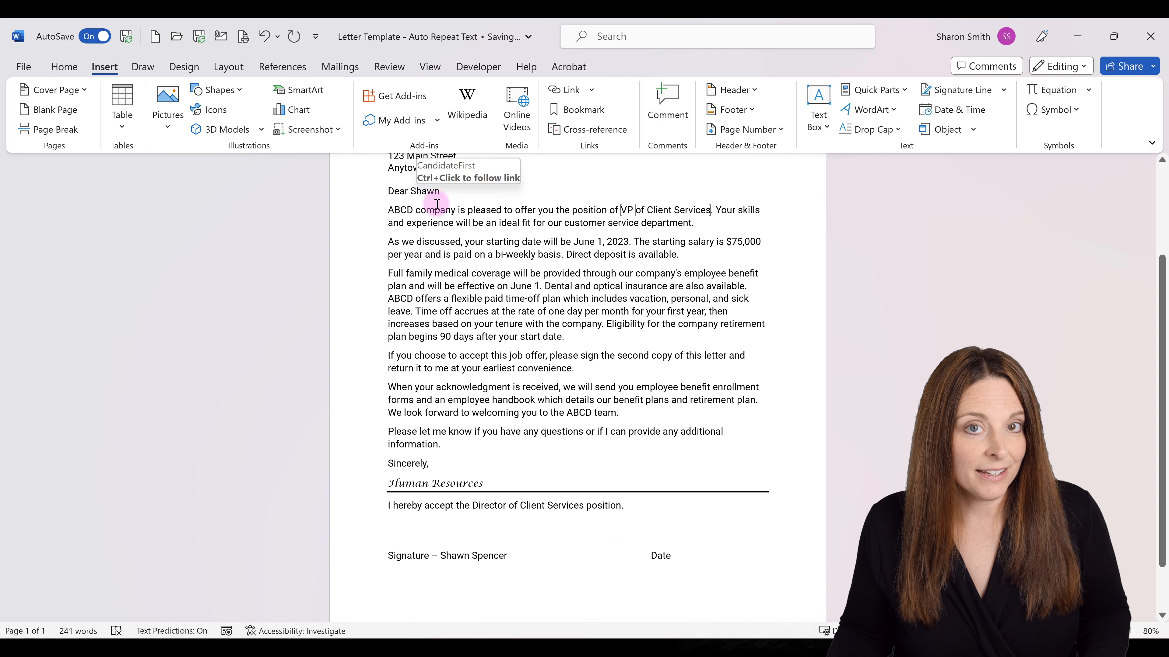
{"action": "scroll", "coordinate": [443, 204], "scroll_direction": "up", "scroll_amount": 1}
{"action": "scroll", "coordinate": [524, 274], "scroll_direction": "up", "scroll_amount": 3}
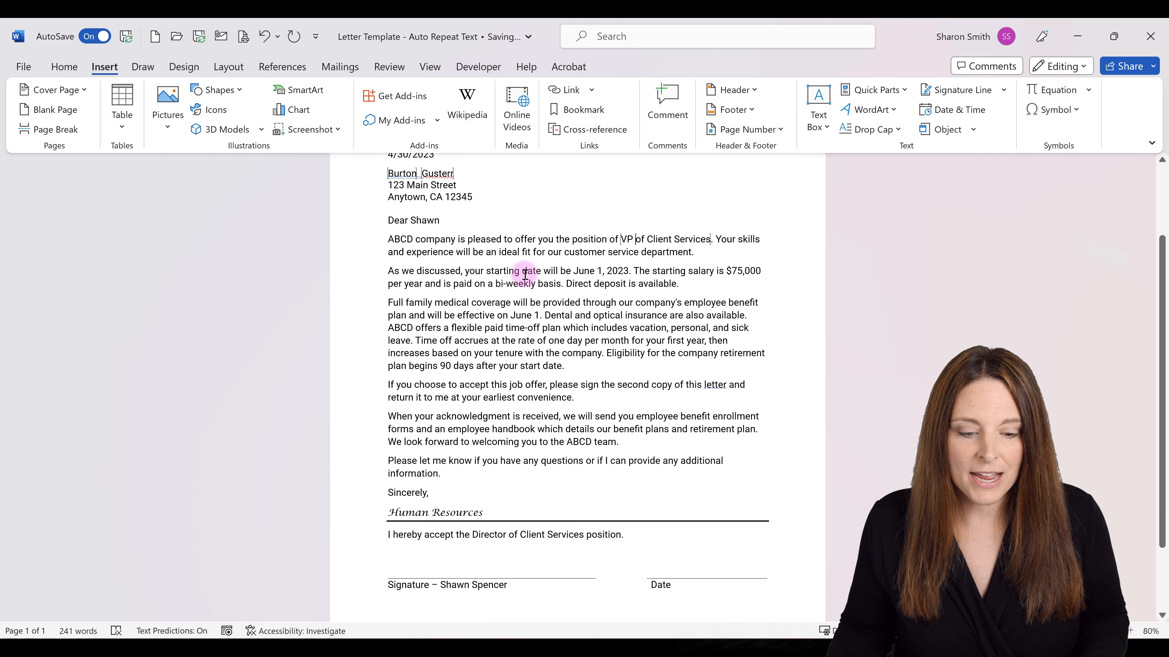
{"action": "scroll", "coordinate": [525, 275], "scroll_direction": "up", "scroll_amount": 1}
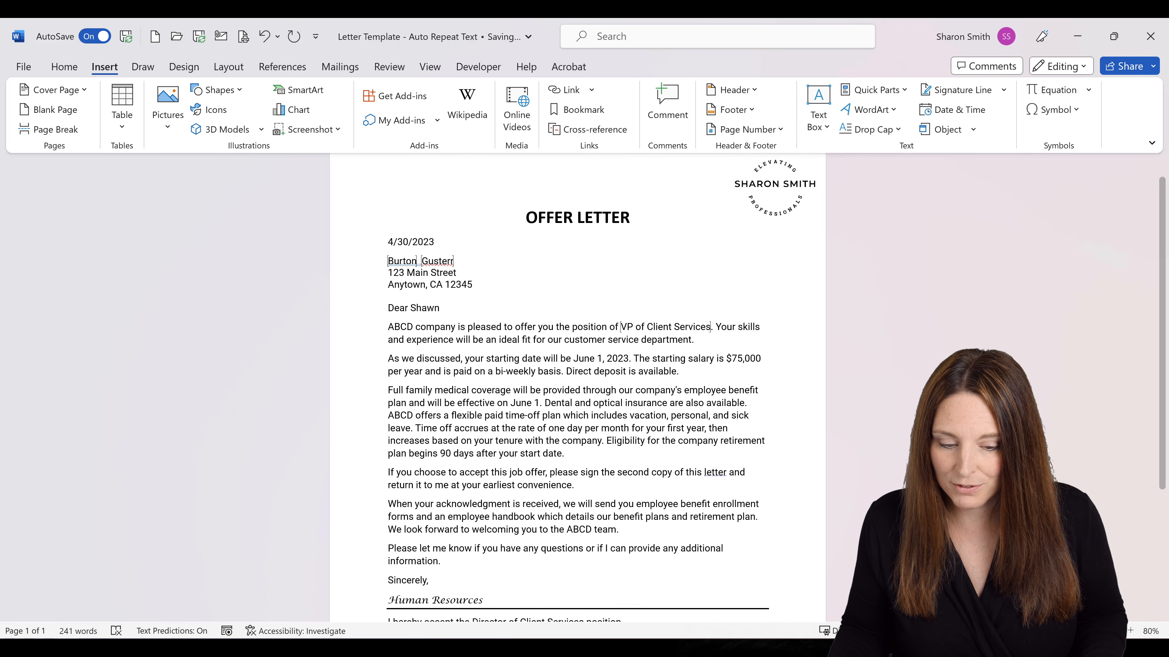
{"action": "scroll", "coordinate": [578, 388], "scroll_direction": "down", "scroll_amount": 1, "text": "ctrl"}
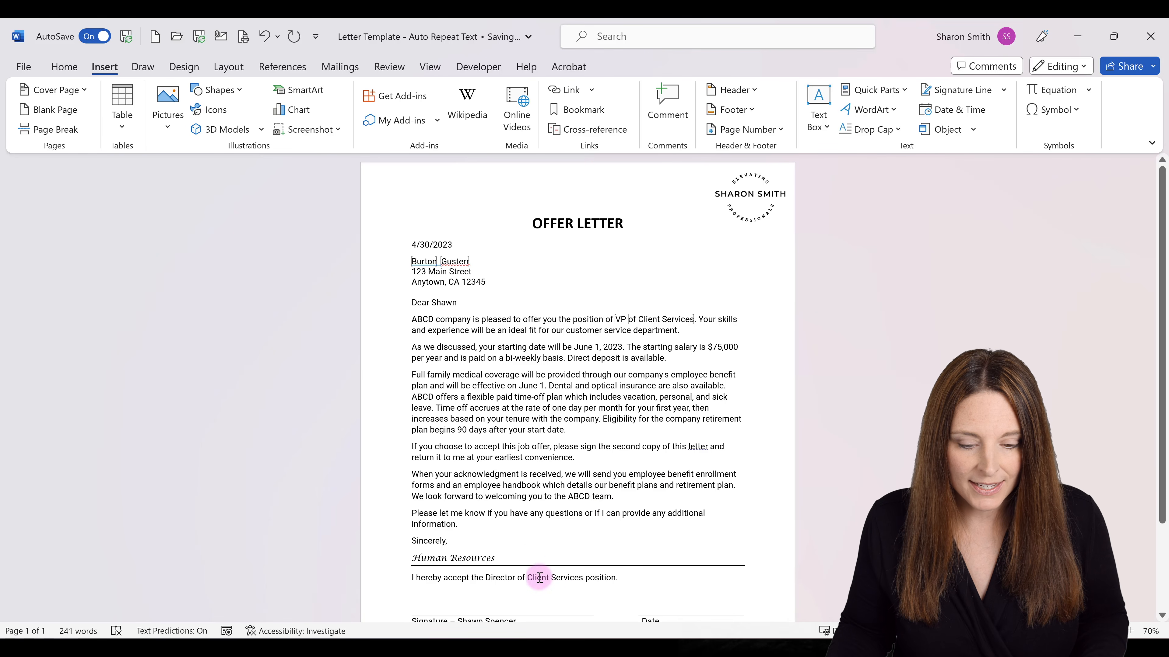
{"action": "scroll", "coordinate": [519, 530], "scroll_direction": "down", "scroll_amount": 1}
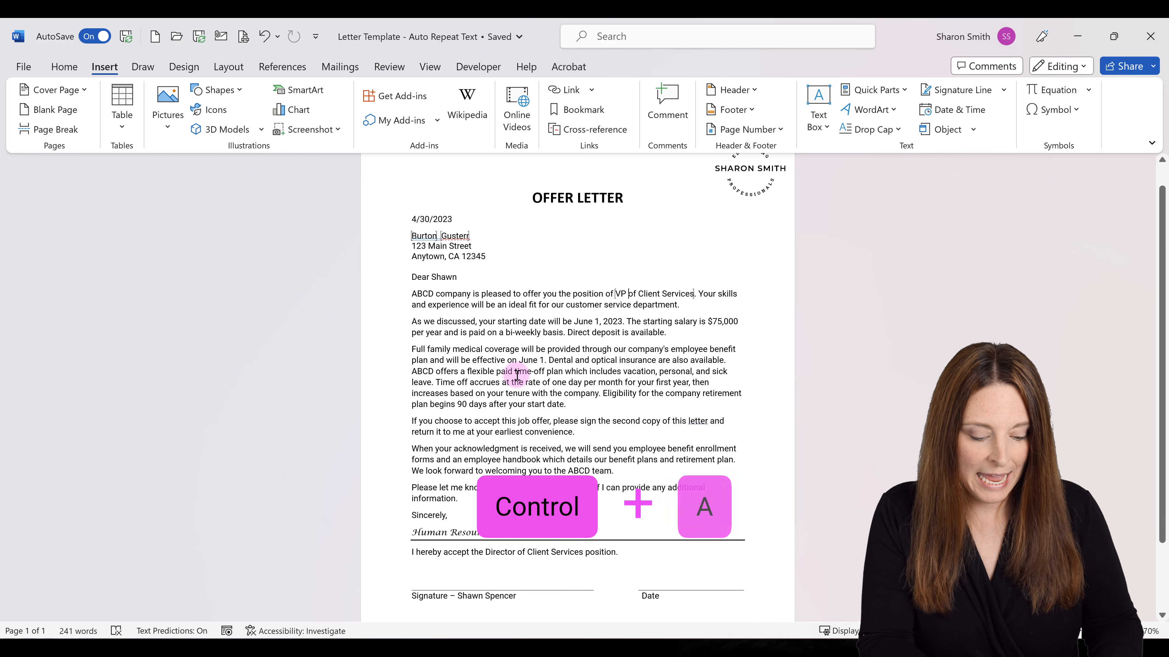
{"action": "key", "text": "ctrl+a"}
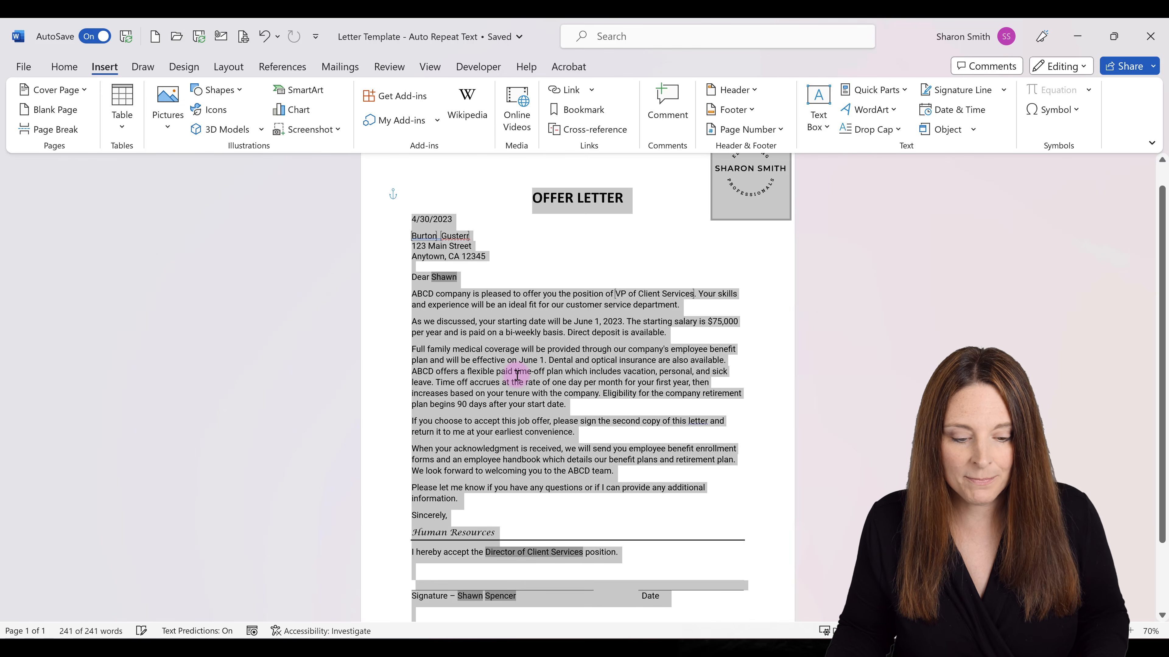
{"action": "right_click", "coordinate": [517, 376]}
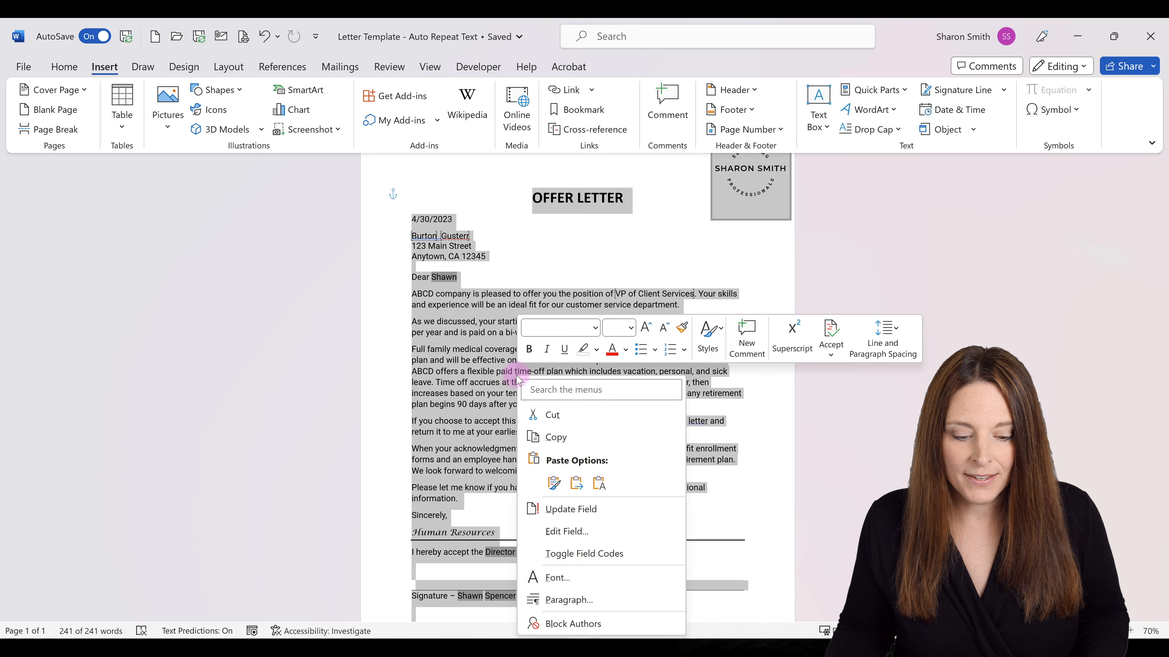
{"action": "left_click", "coordinate": [593, 515]}
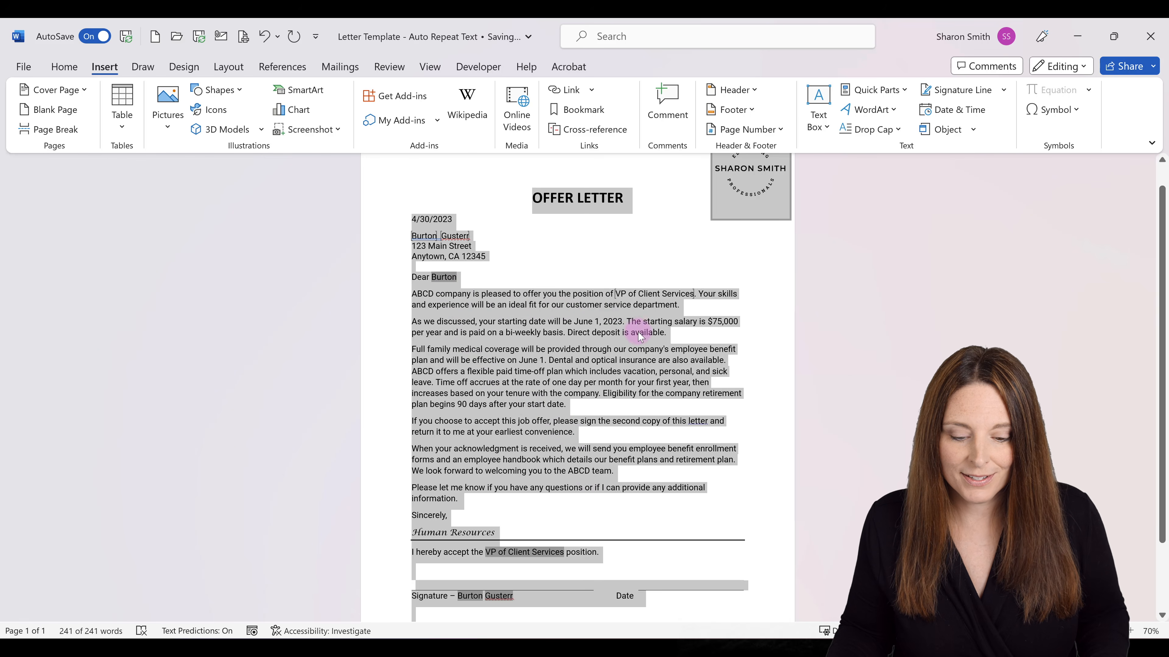
{"action": "left_click", "coordinate": [753, 397]}
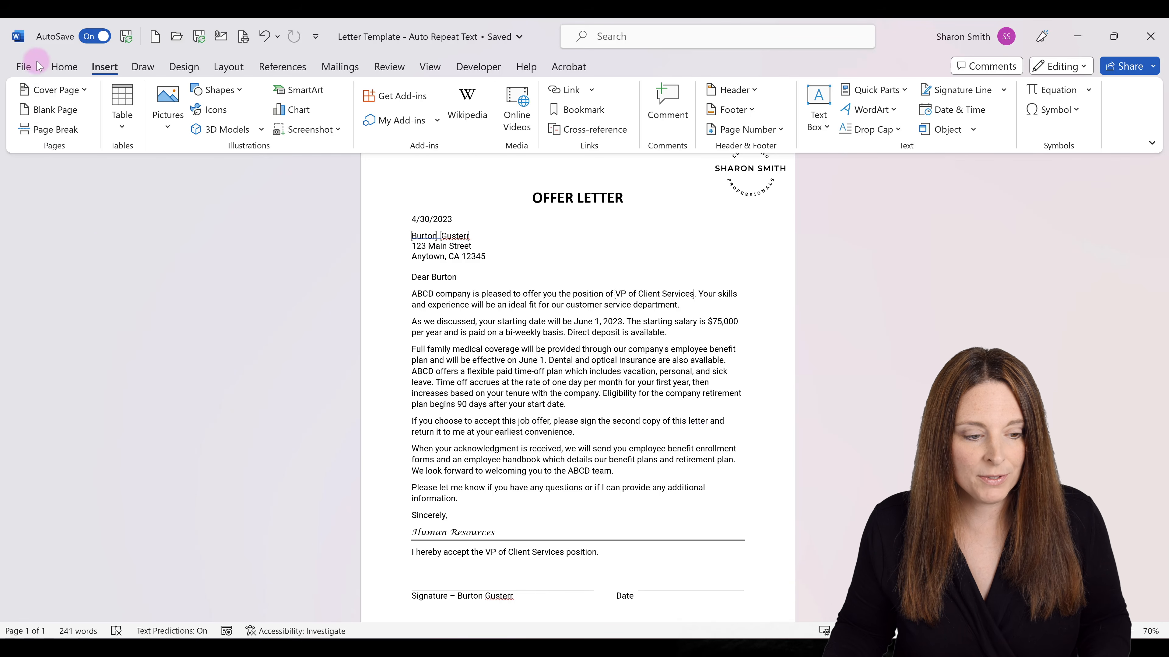
Make sure "Update fields before printing" is enabled in the Display printing options and accept the settings.
{"action": "left_click", "coordinate": [25, 66]}
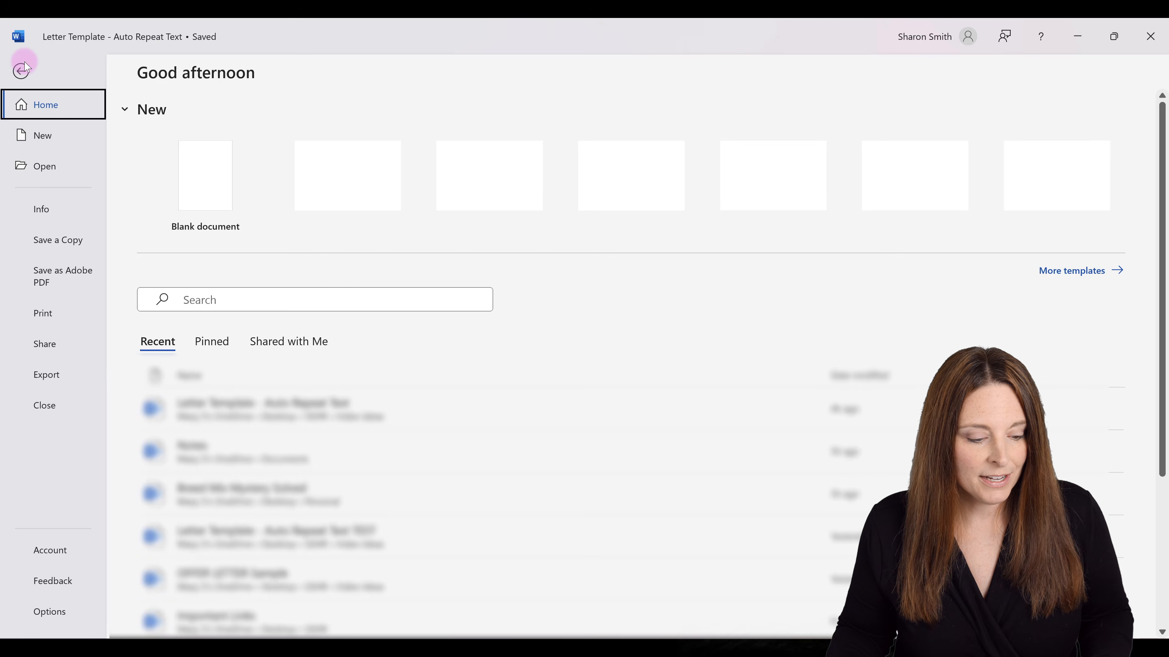
{"action": "left_click", "coordinate": [64, 624]}
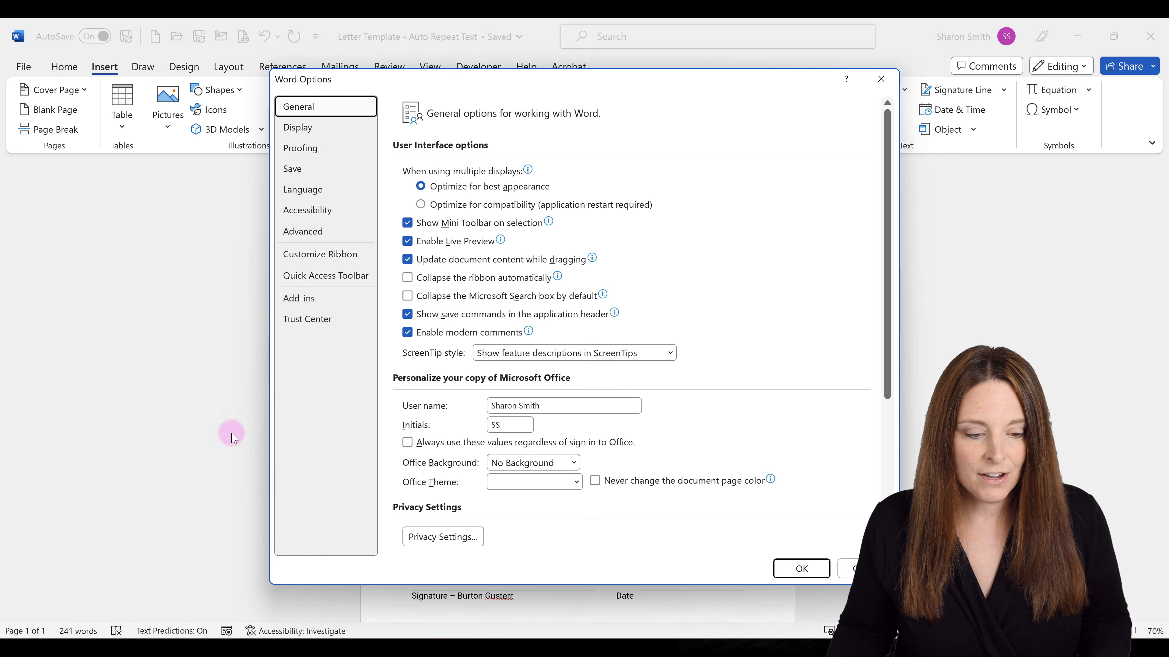
{"action": "left_click", "coordinate": [309, 132]}
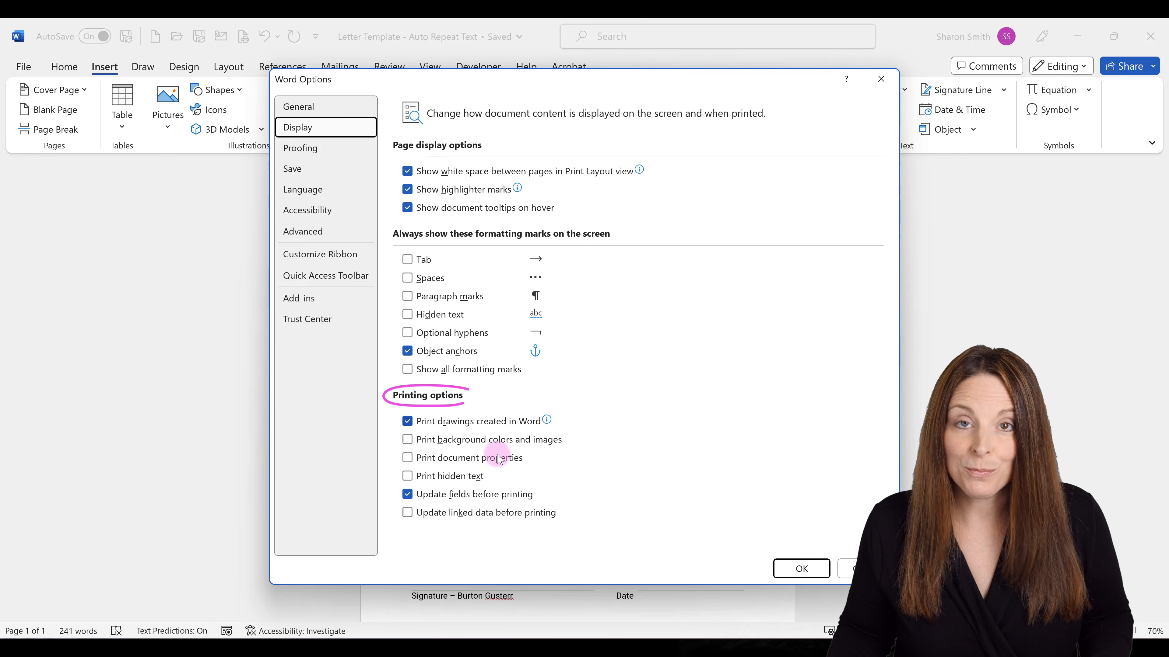
{"action": "left_click", "coordinate": [407, 495]}
{"action": "left_click", "coordinate": [408, 495]}
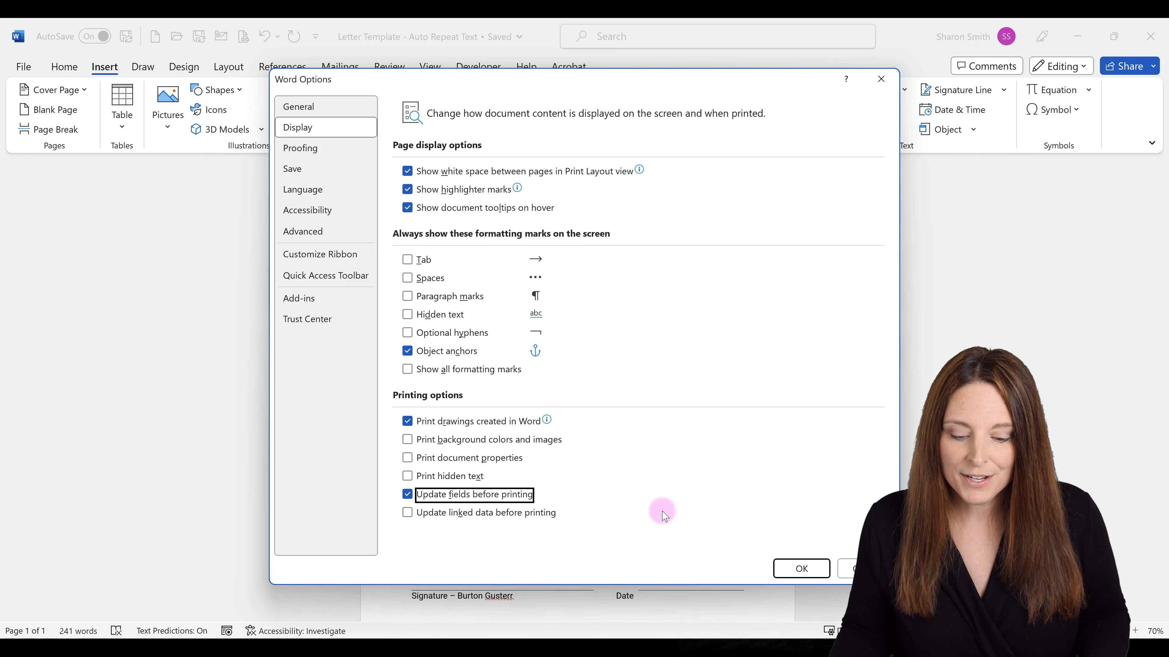
{"action": "left_click", "coordinate": [811, 570]}
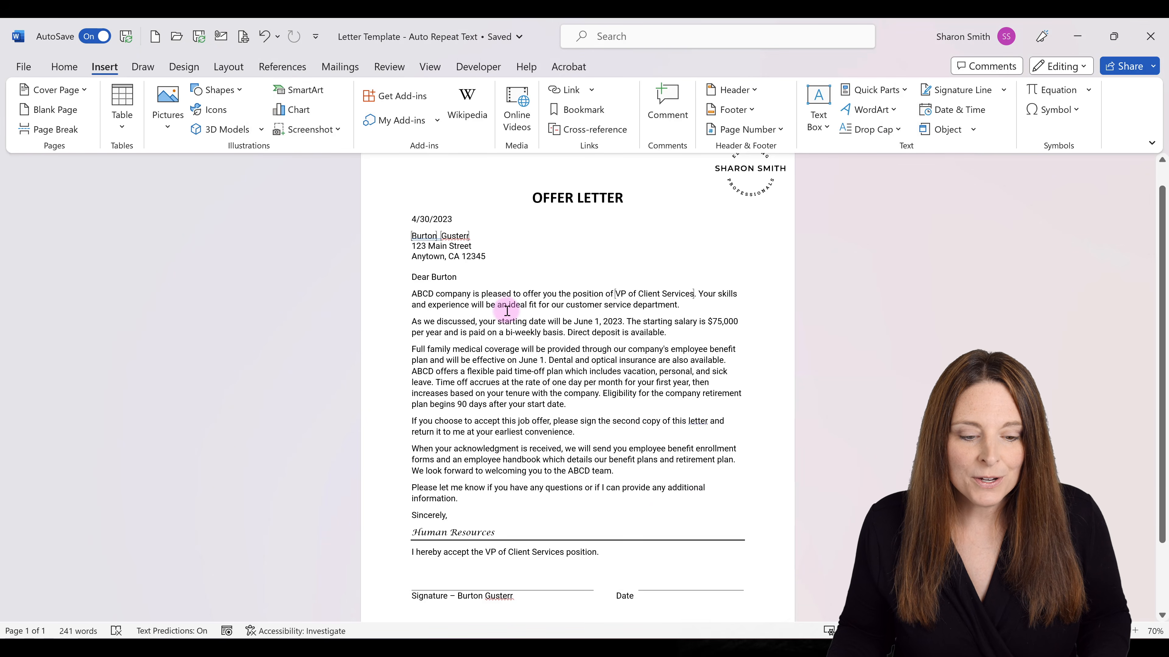
Preview the letter for printing and enlarge the page to check the repeated name and job title.
{"action": "left_click_drag", "start_coordinate": [477, 235], "coordinate": [445, 235]}
{"action": "left_click", "coordinate": [480, 238]}
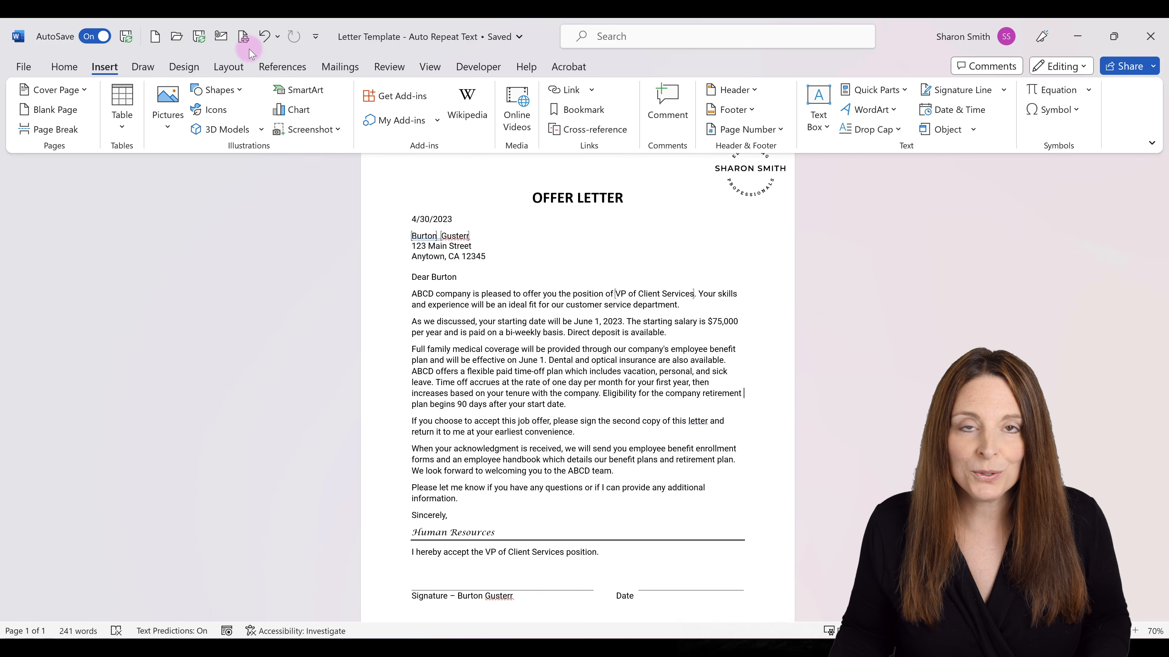
{"action": "left_click", "coordinate": [244, 38]}
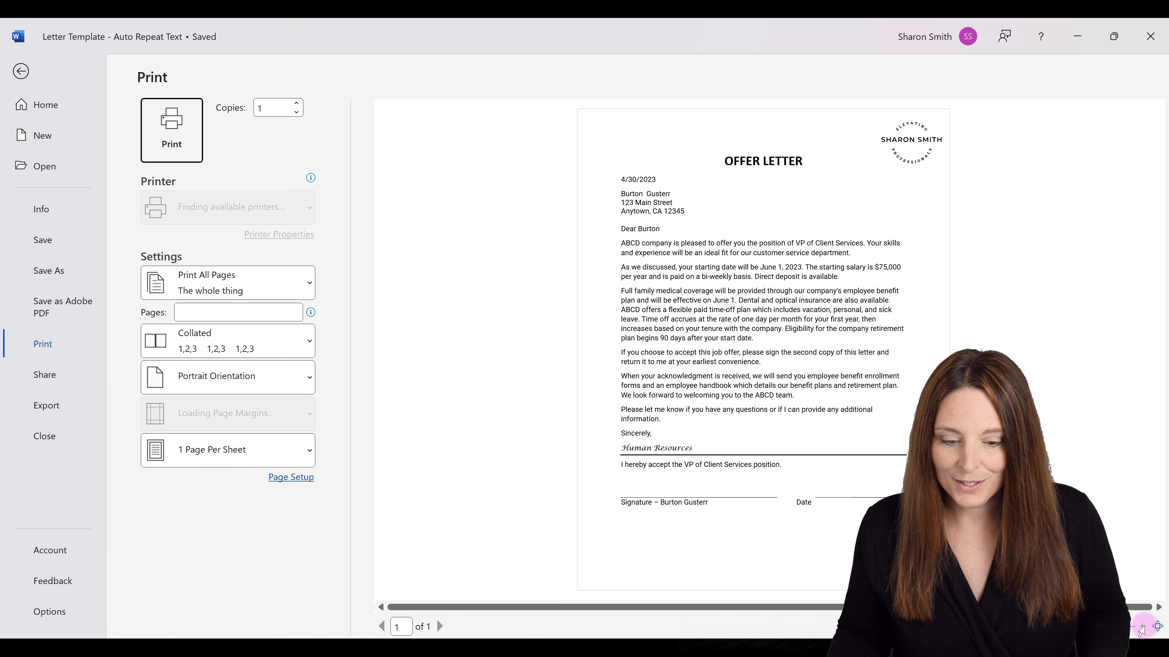
{"action": "left_click", "coordinate": [1142, 627]}
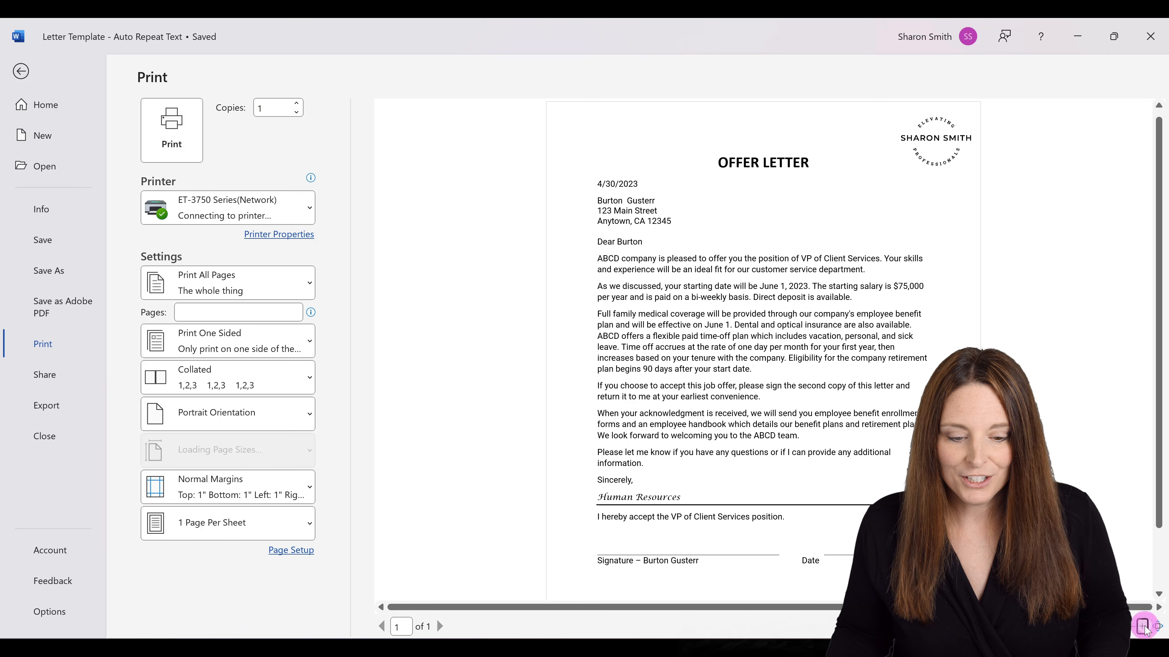